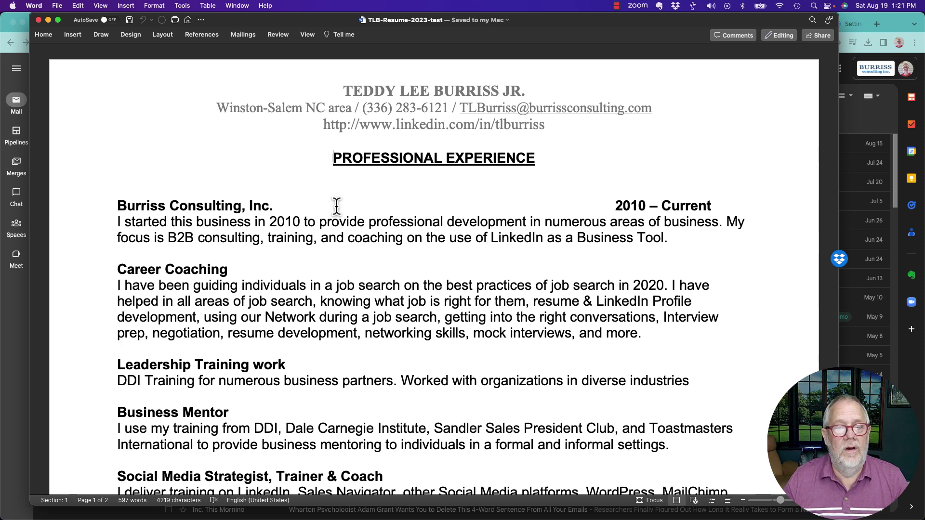
Close the resume document in Word.
scroll(389, 222, "down", 10)
scroll(388, 222, "down", 15)
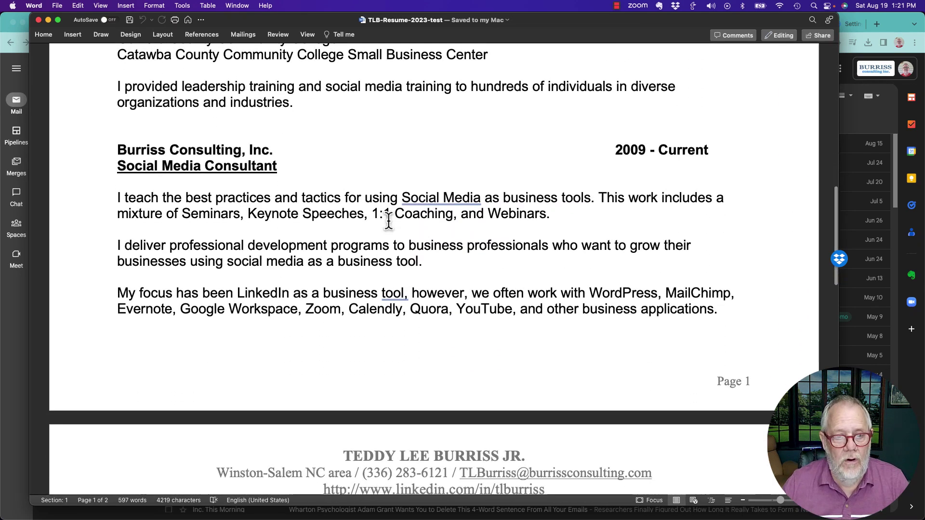
scroll(389, 219, "down", 3)
scroll(388, 219, "up", 20)
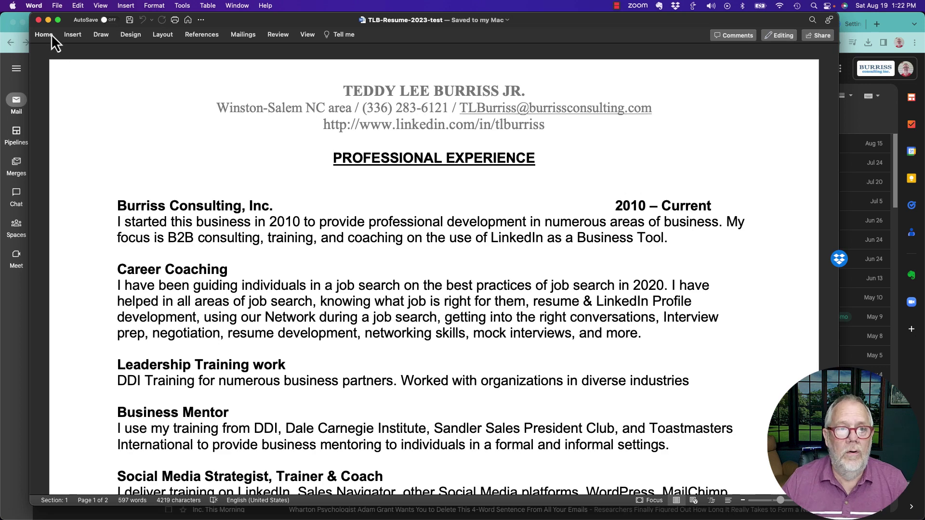
left_click(39, 20)
Quit Word, widen Finder's name column, and copy TLB-Resume-2023-test.docx into Dropbox Temp.
left_click(34, 5)
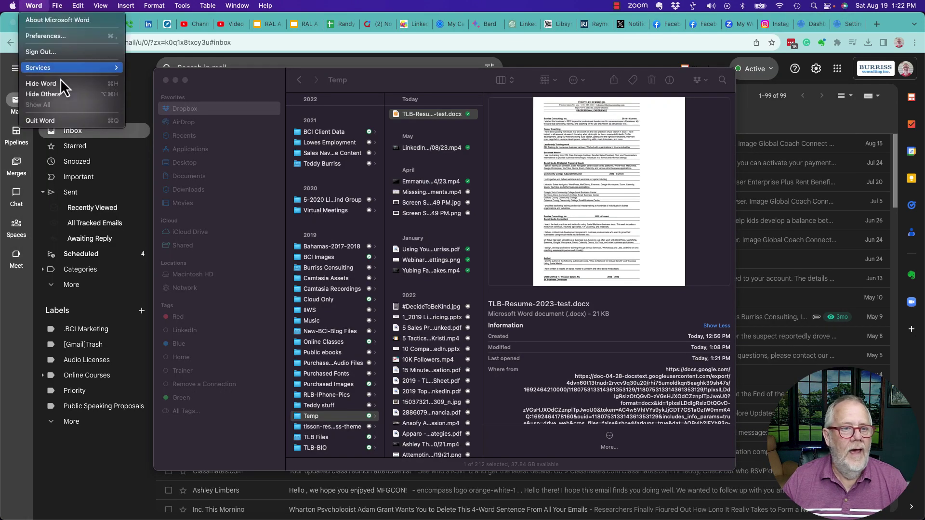
left_click(48, 121)
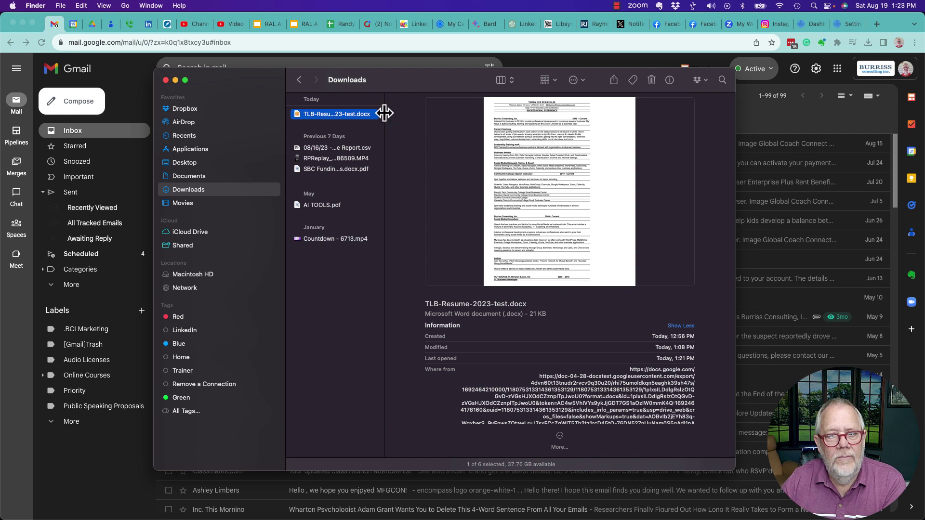
left_click_drag(384, 113, 463, 114)
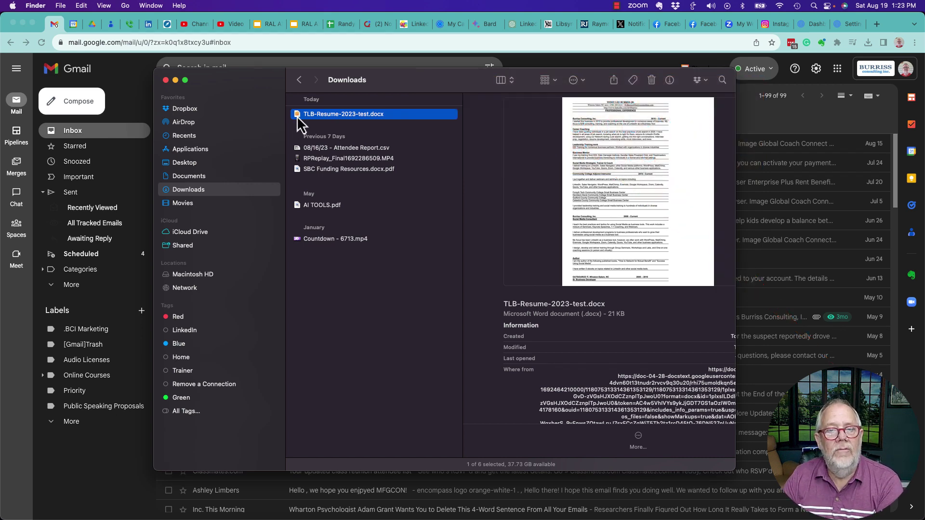
left_click_drag(297, 117, 309, 418)
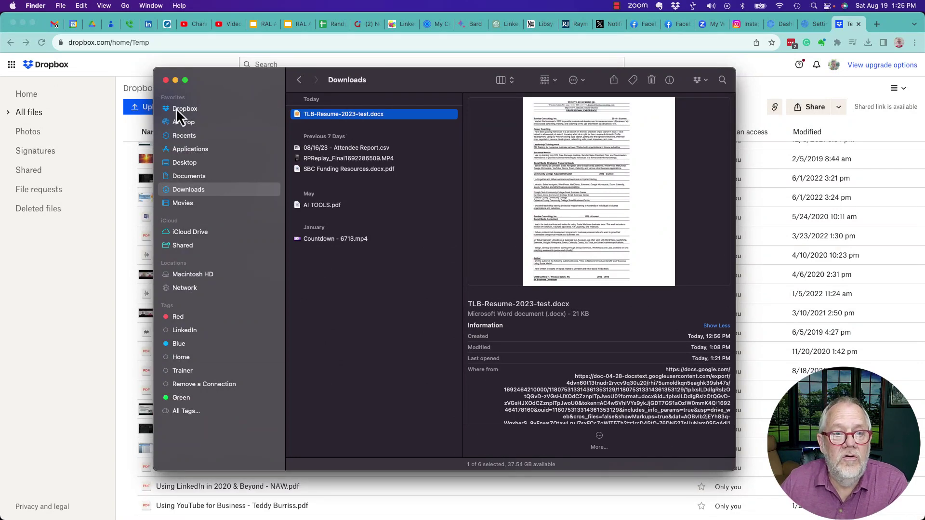
Upload TLB-Resume-2023-test.docx from Finder into the Dropbox website's Temp folder and dismiss the notice.
left_click(114, 243)
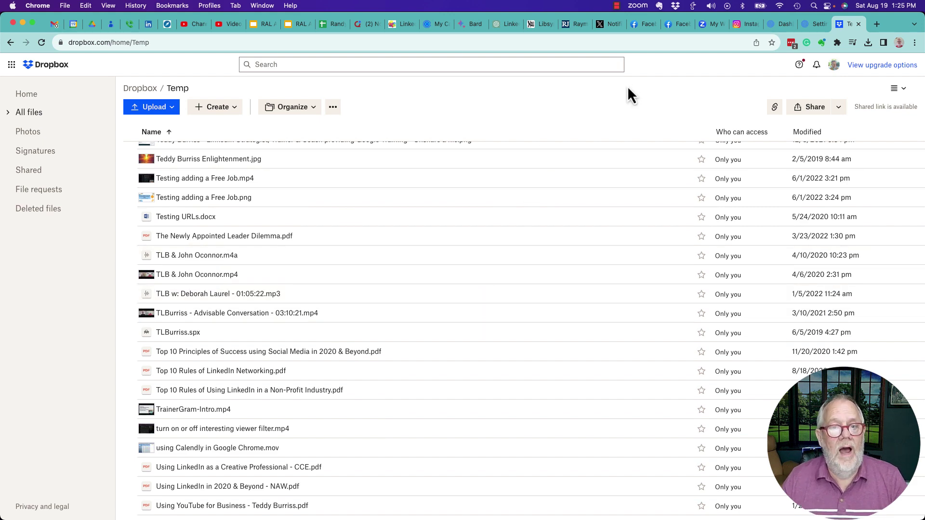
key("super+Tab")
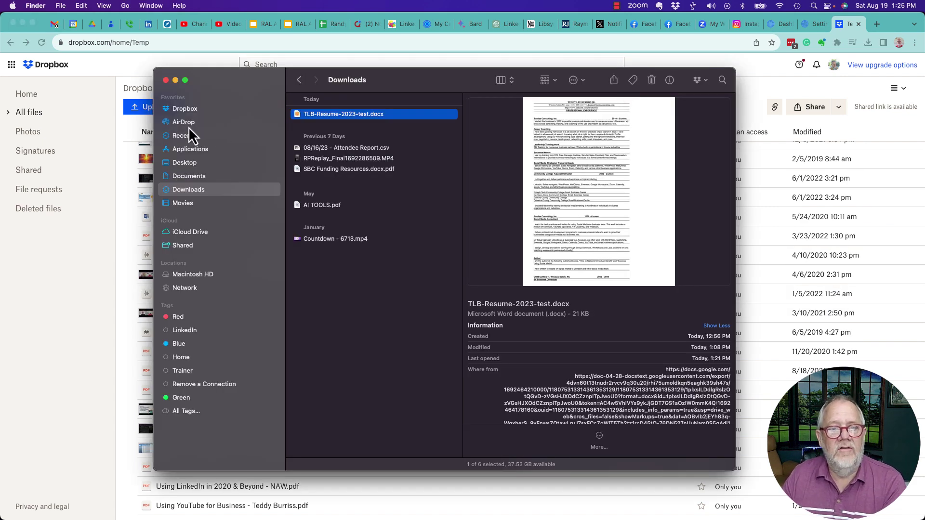
left_click_drag(233, 82, 359, 80)
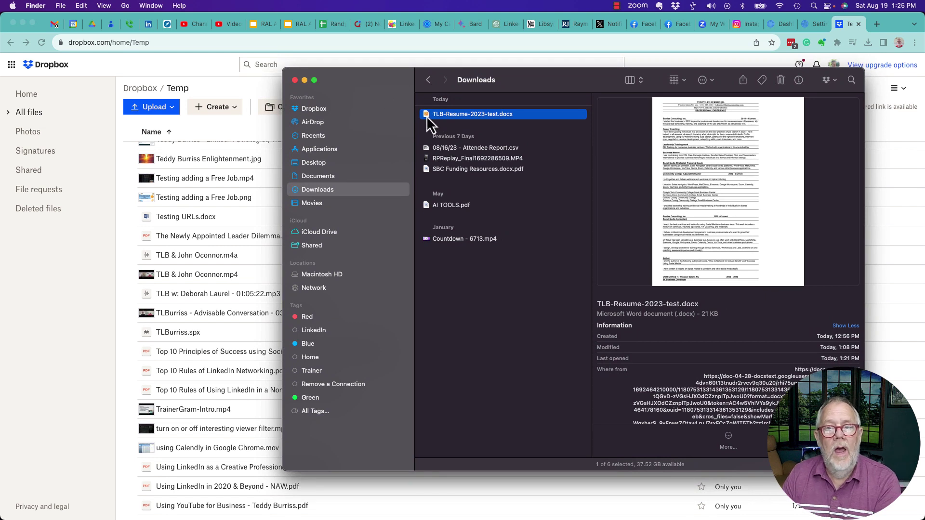
left_click_drag(428, 117, 364, 203)
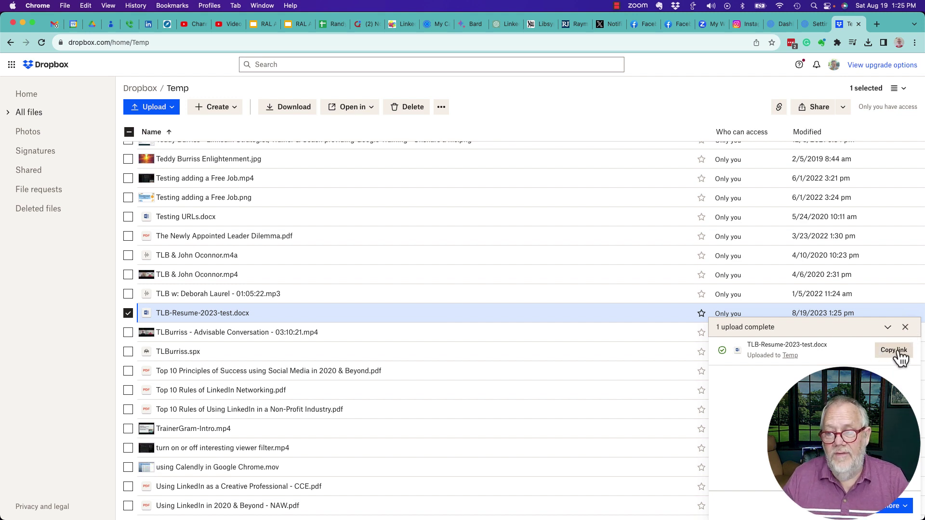
left_click(905, 327)
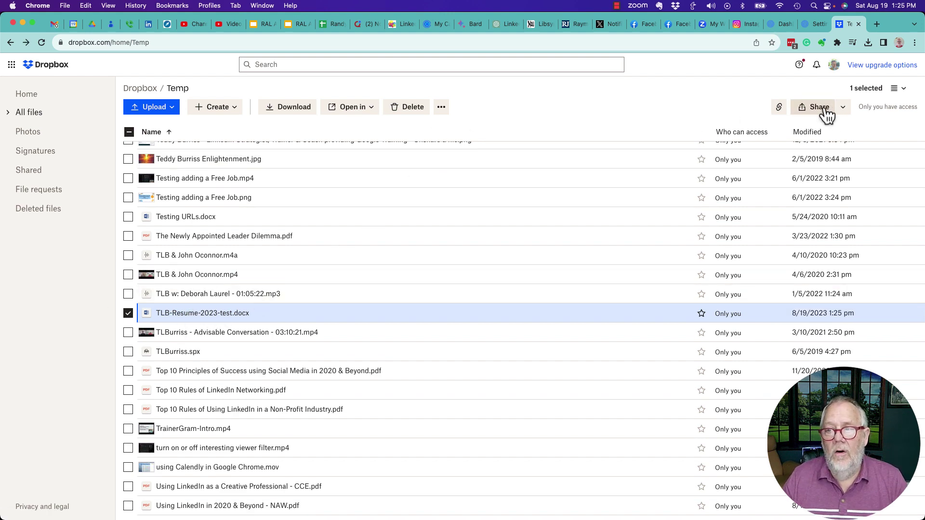
Create and copy a 'can view' Dropbox link for TLB-Resume-2023-test.docx, then close sharing.
left_click(811, 111)
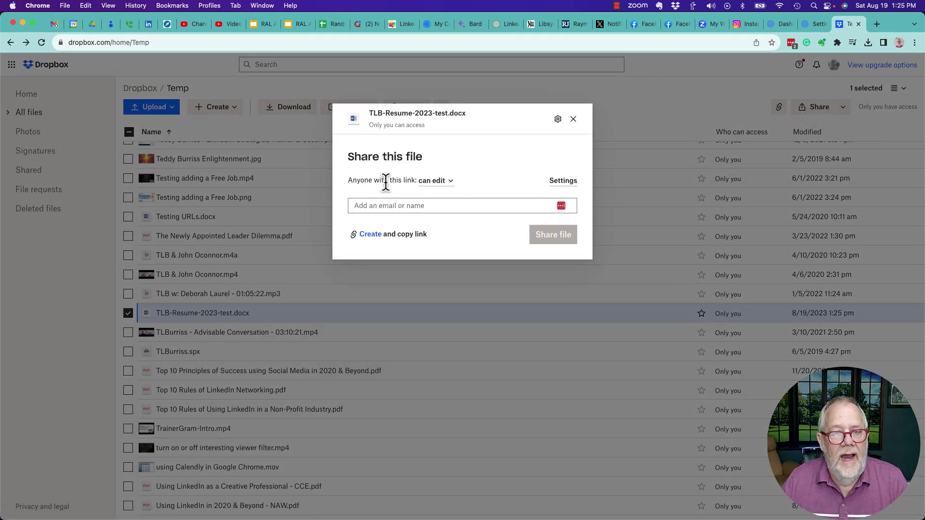
left_click(443, 183)
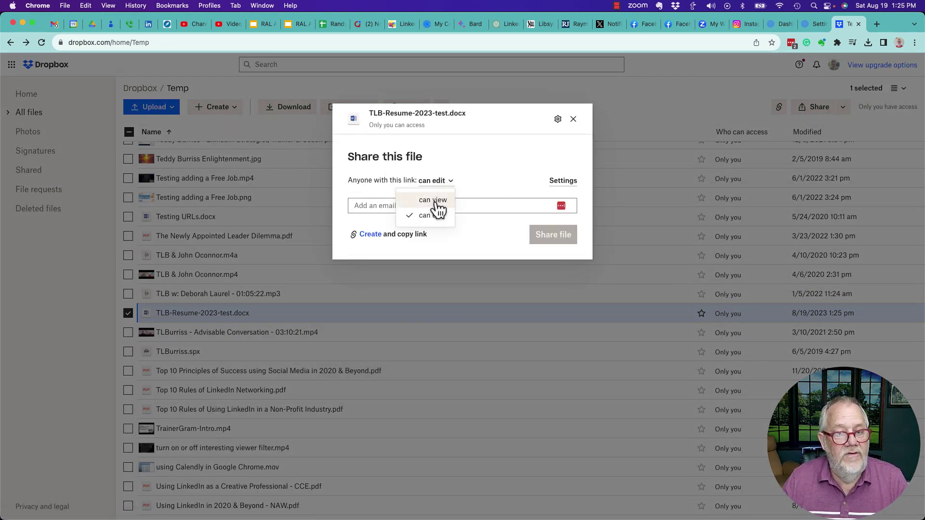
left_click(434, 200)
left_click(433, 200)
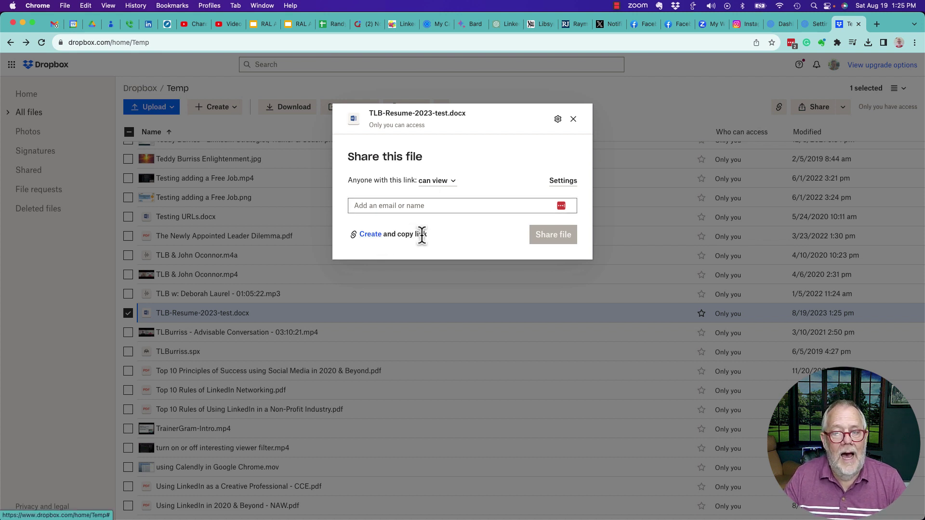
left_click(374, 238)
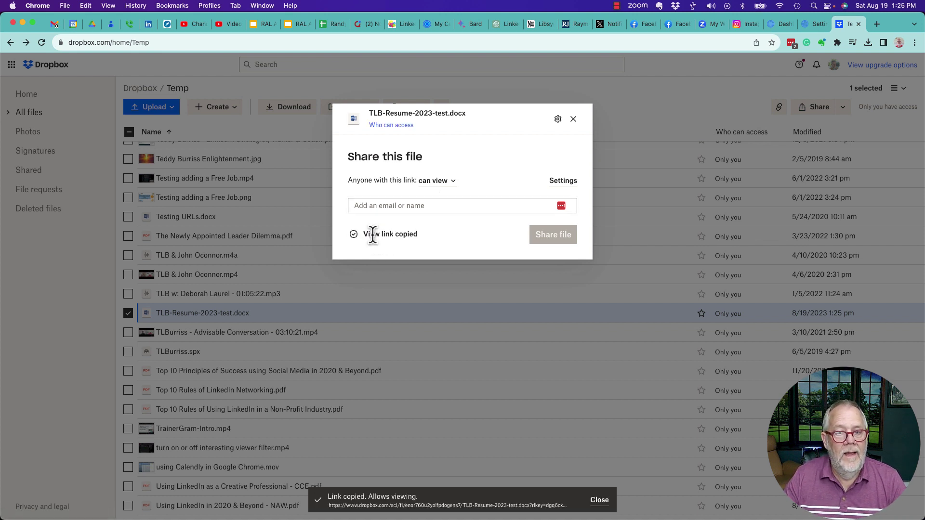
left_click(574, 123)
Copy the resume's Dropbox link from Finder's Dropbox > Temp folder, then return to Chrome.
key("super+Tab")
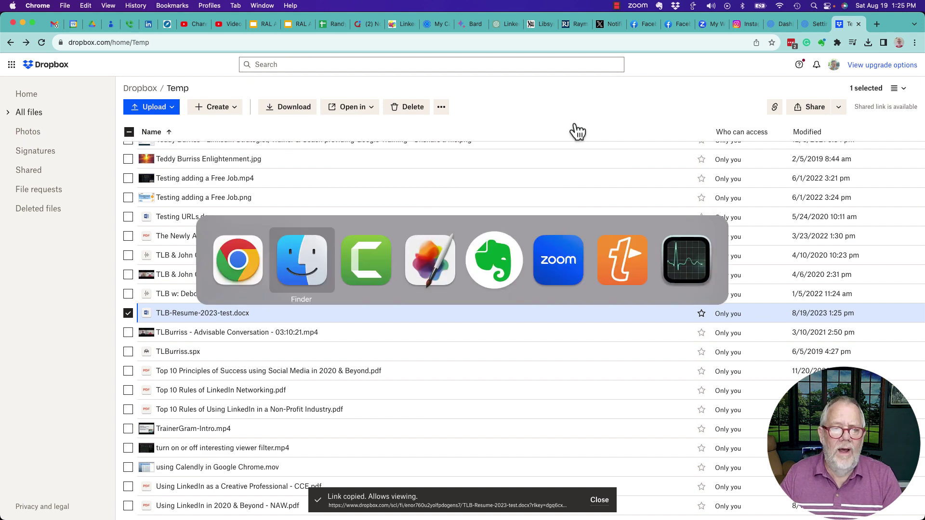
left_click(315, 109)
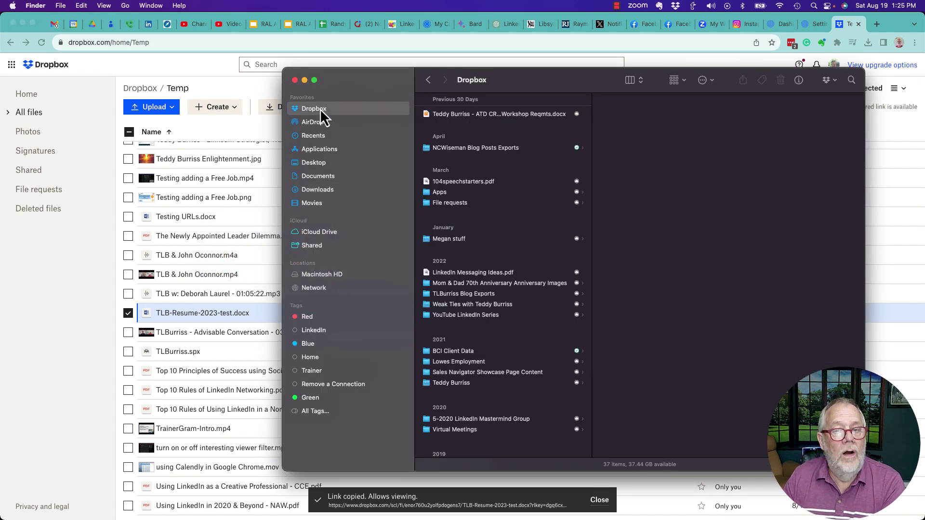
scroll(491, 310, "down", 10)
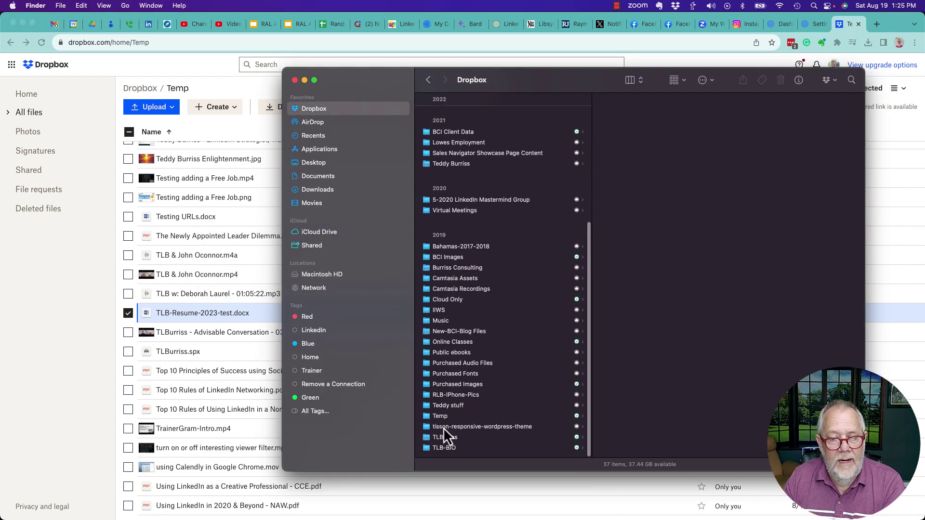
left_click(437, 417)
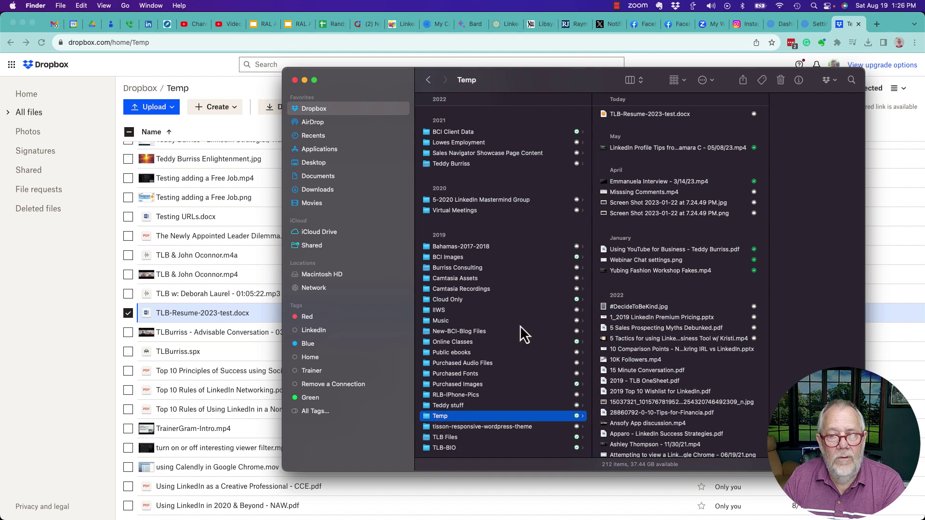
right_click(639, 118)
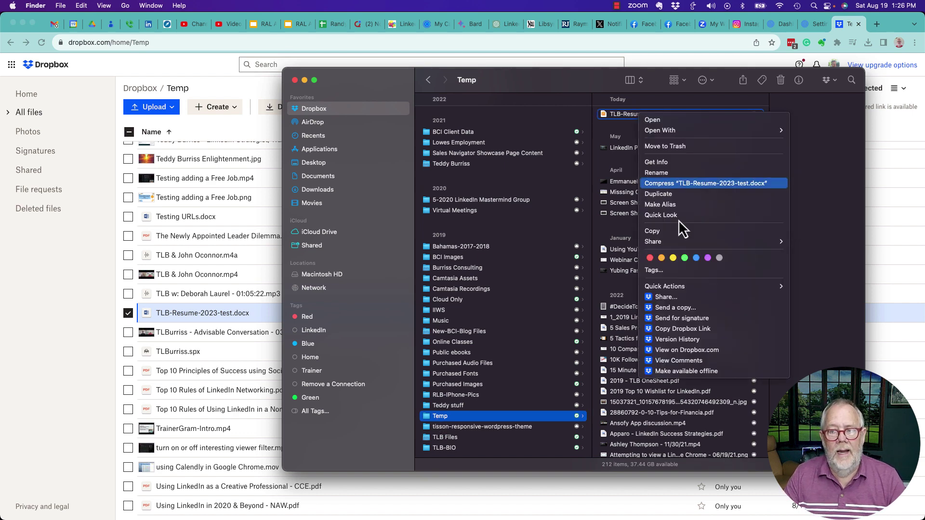
left_click(678, 330)
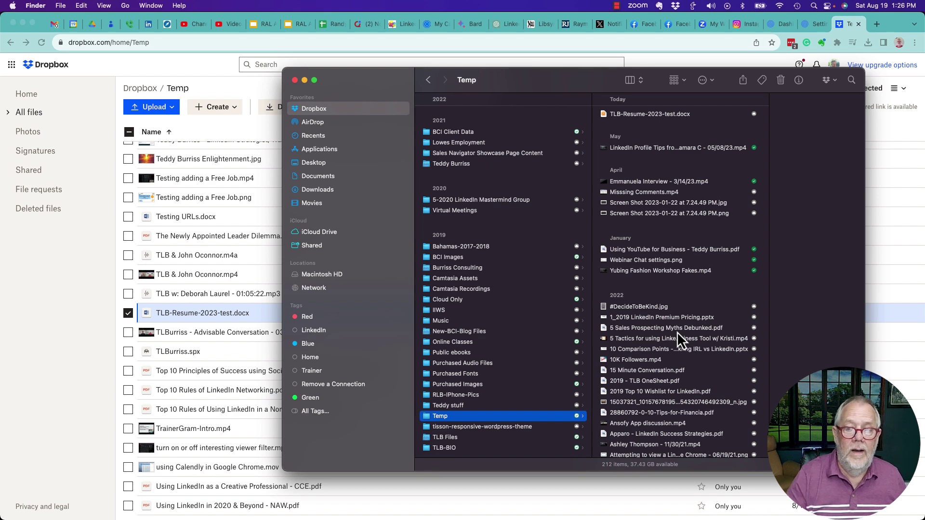
right_click(623, 115)
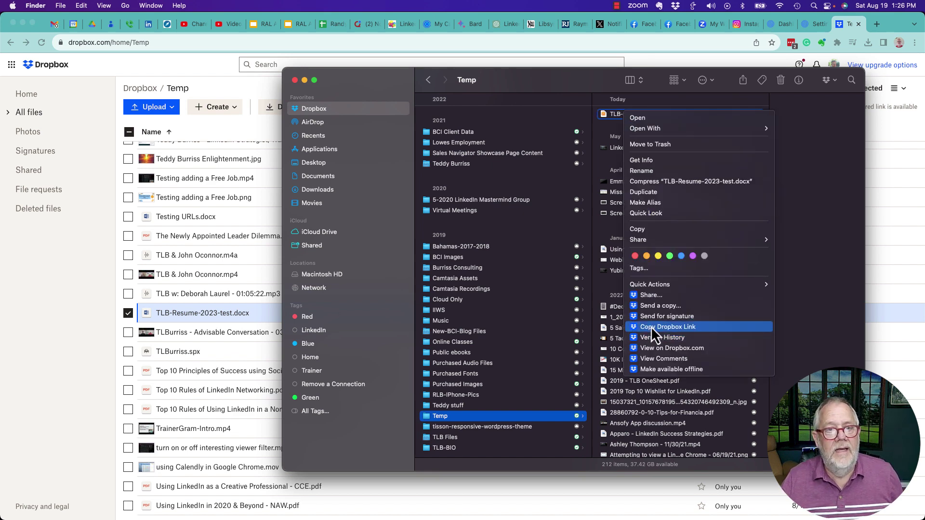
left_click(205, 79)
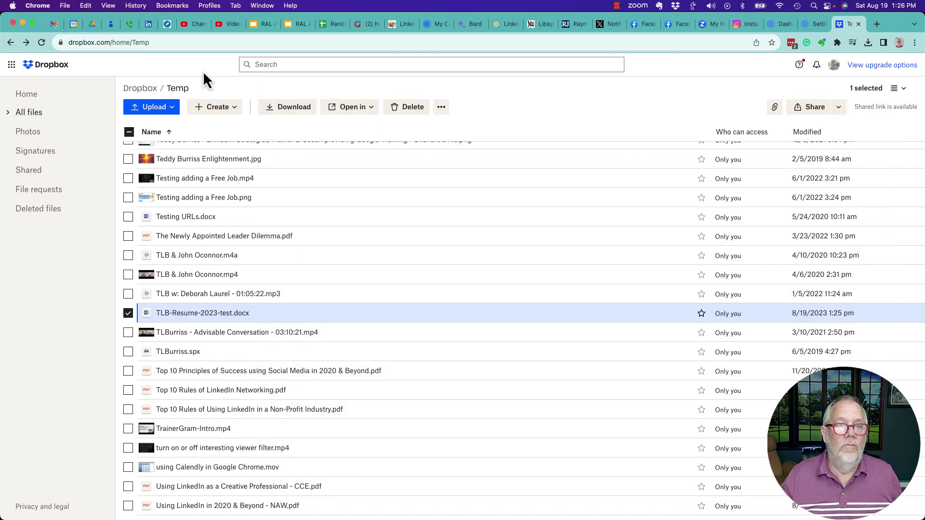
left_click(67, 6)
left_click(98, 43)
key("super+v")
key("Return")
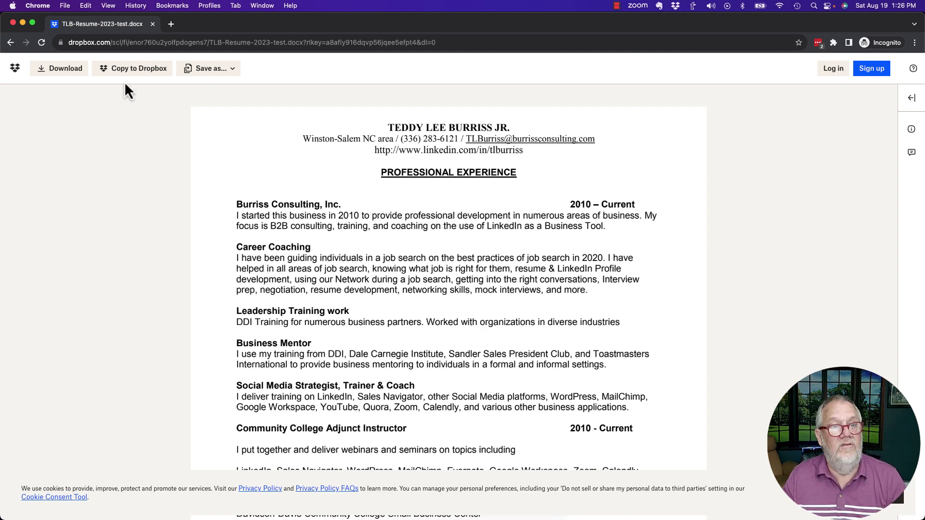
On the LinkedIn profile, start a new publication via Add profile section > Additional.
left_click(13, 23)
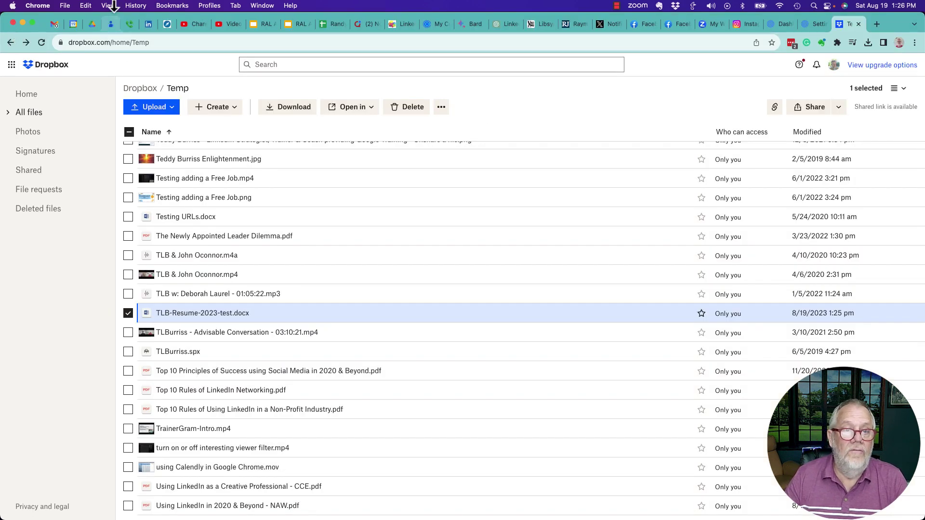
left_click(150, 25)
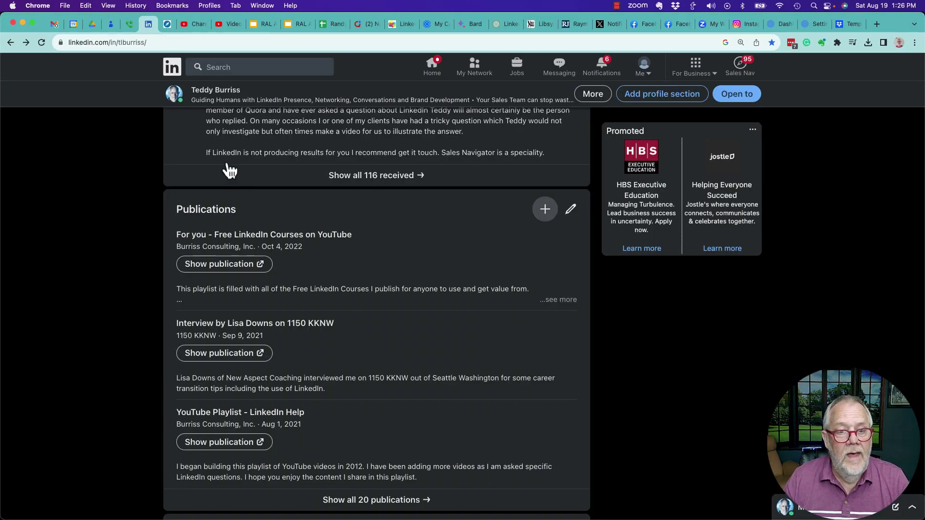
scroll(275, 206, "up", 15)
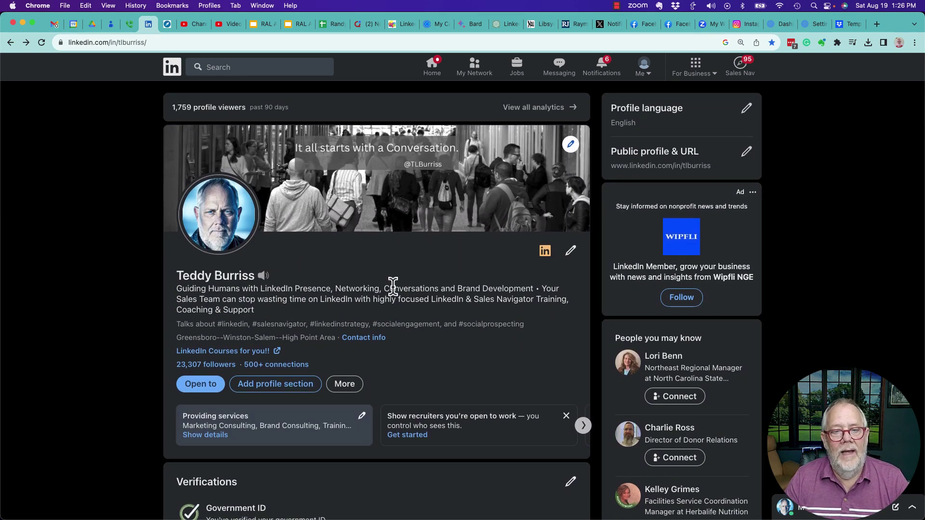
scroll(393, 289, "down", 10)
scroll(393, 288, "down", 5)
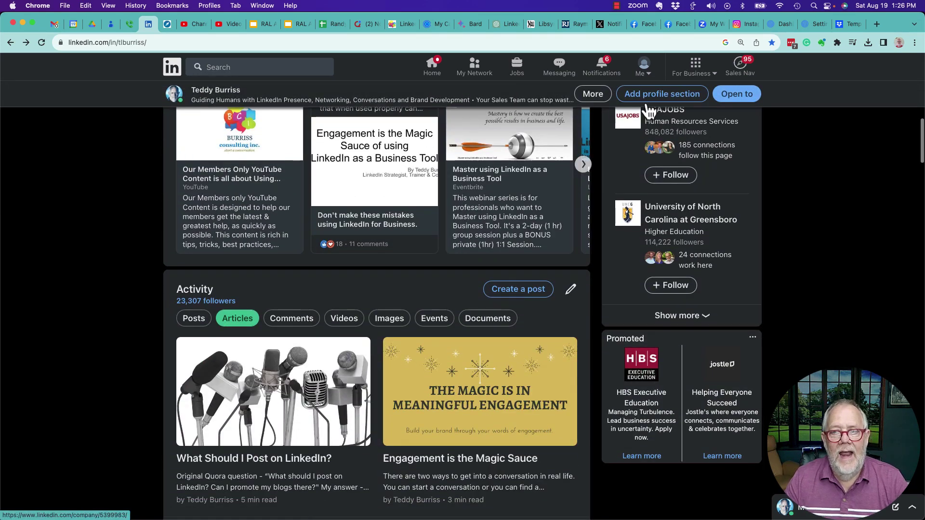
left_click(646, 95)
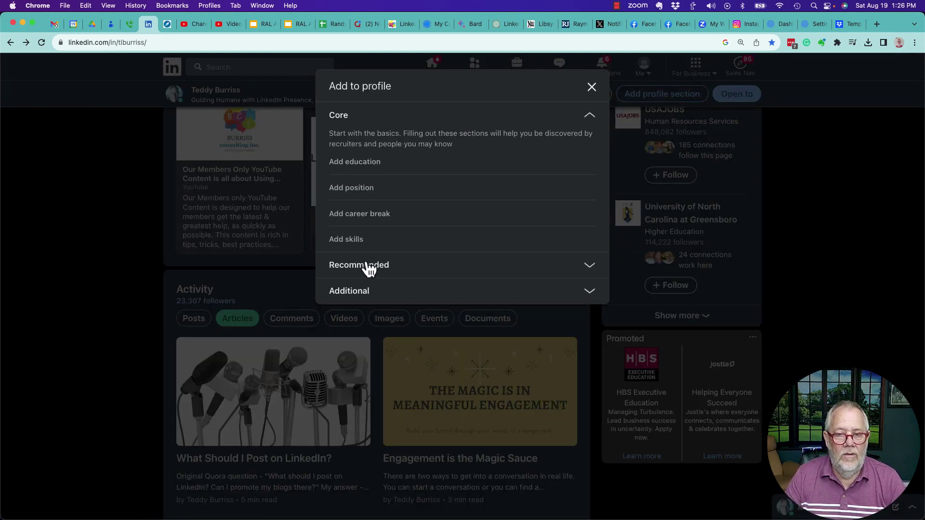
left_click(368, 291)
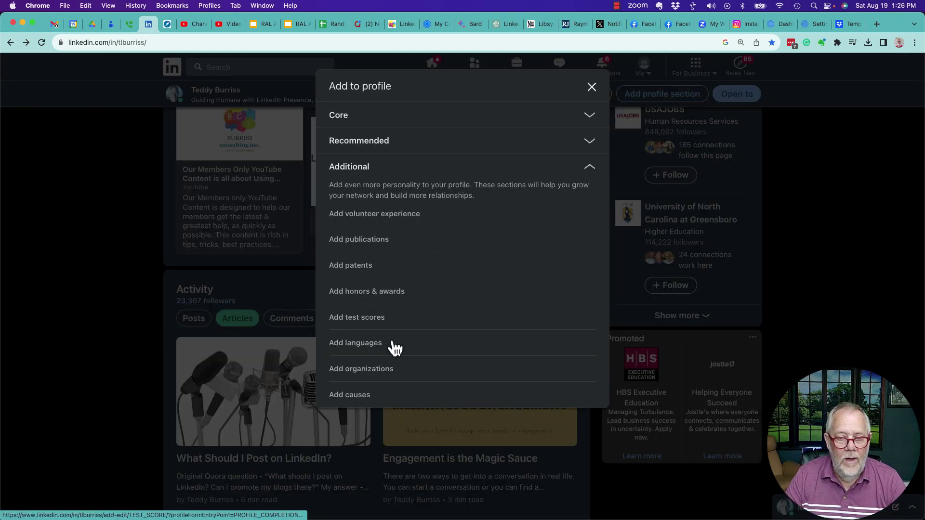
left_click(366, 240)
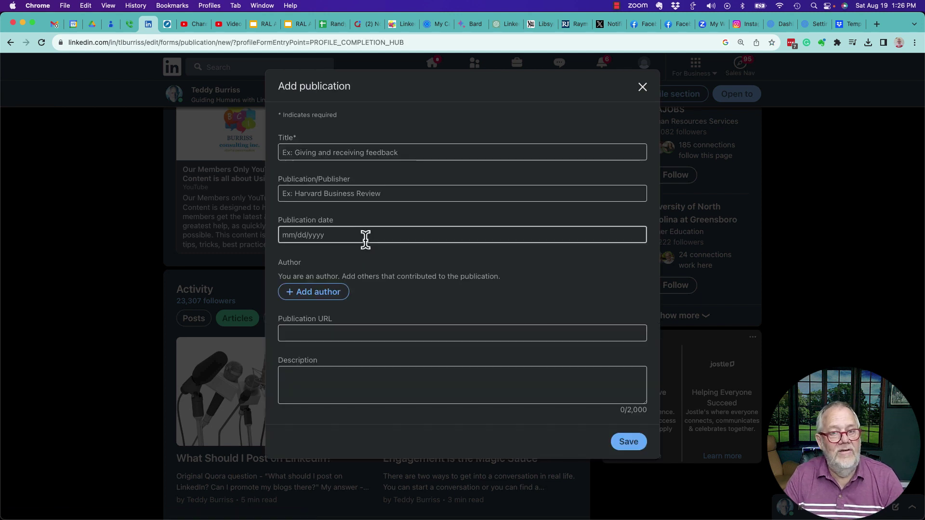
Fill the publication title, publisher name, 8/19/2023 date, and the pasted Dropbox resume URL.
left_click(351, 151)
type("teddy resume")
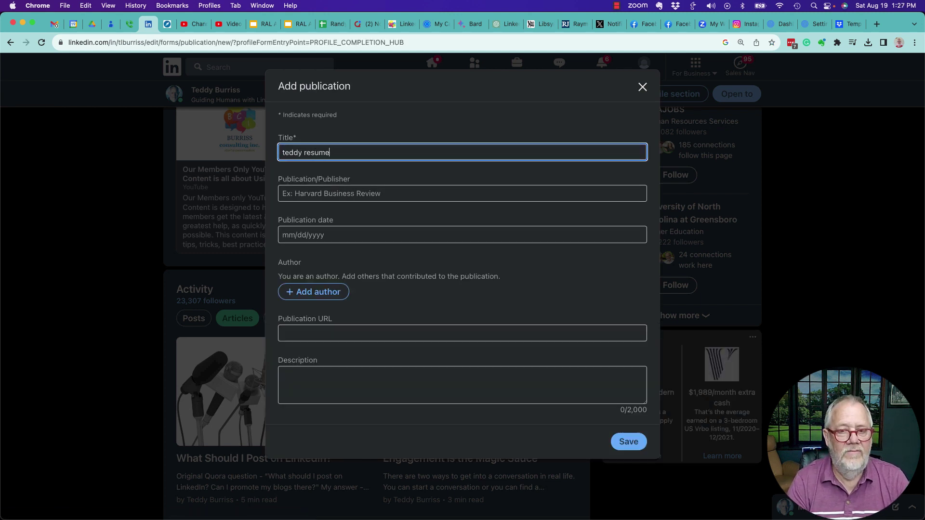
left_click(337, 193)
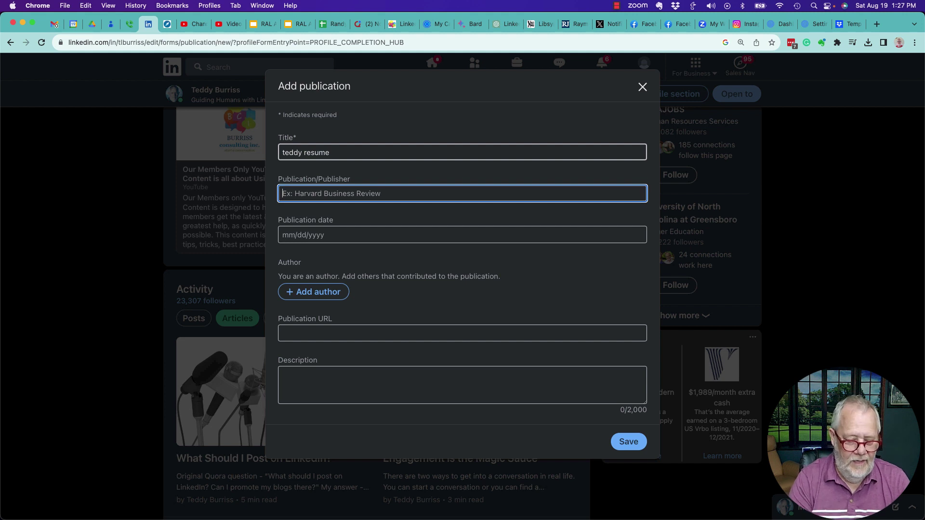
type("Teddy Burriss")
key("Tab")
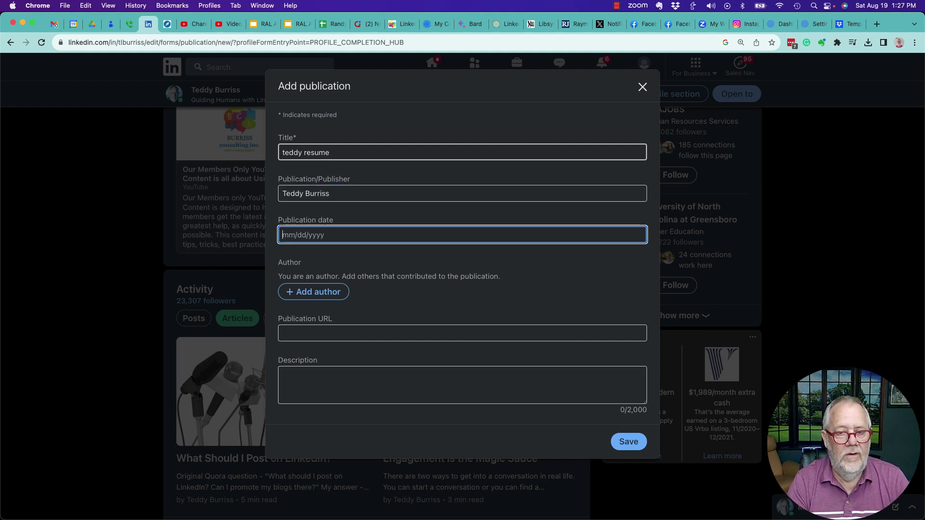
left_click(320, 234)
left_click(440, 354)
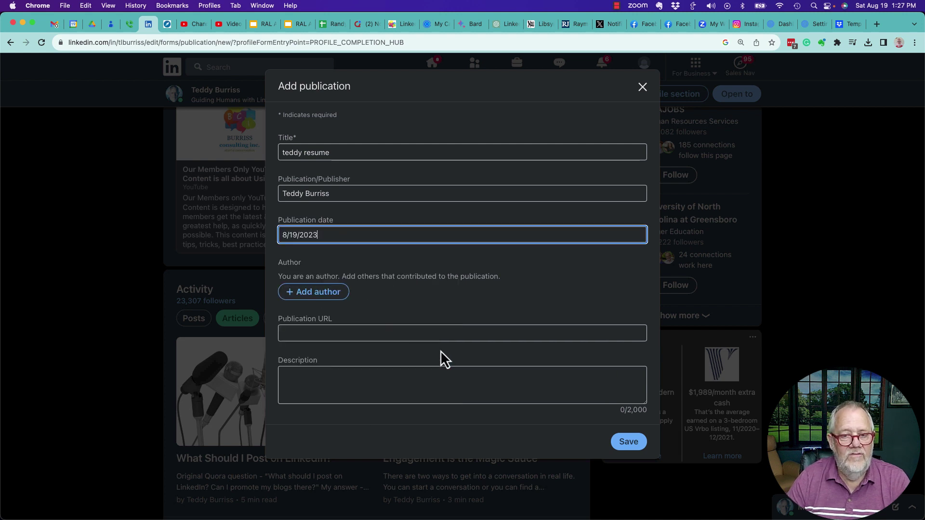
left_click(332, 335)
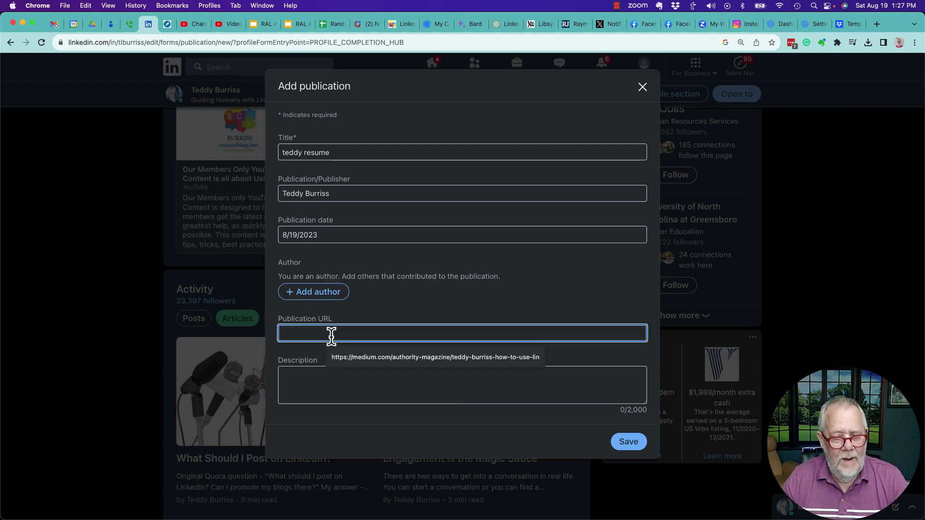
key("super+v")
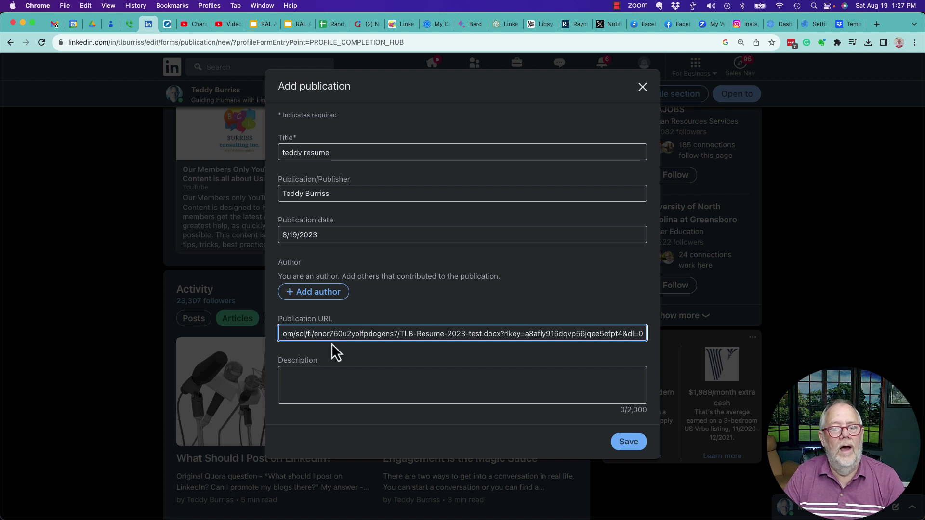
Paste a Lorem ipsum description and break it into three paragraphs.
left_click(340, 378)
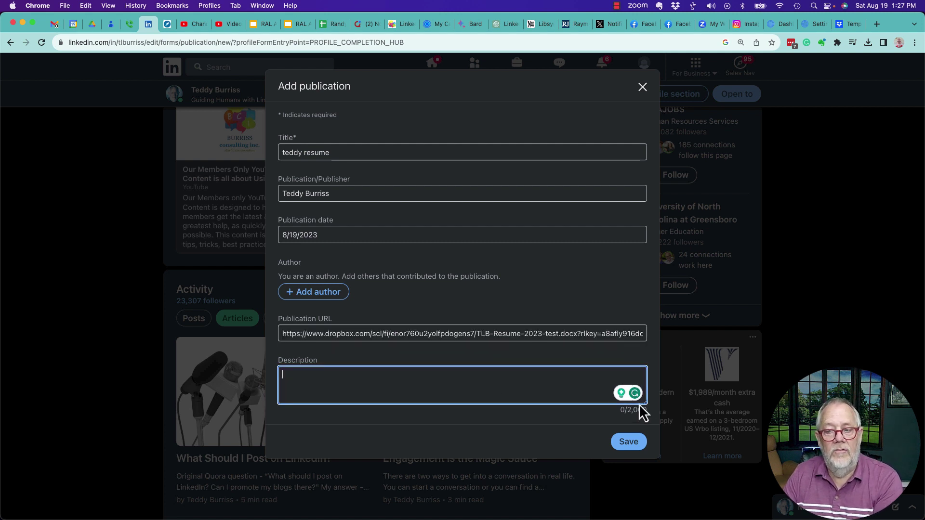
left_click_drag(644, 404, 640, 512)
scroll(429, 322, "down", 3)
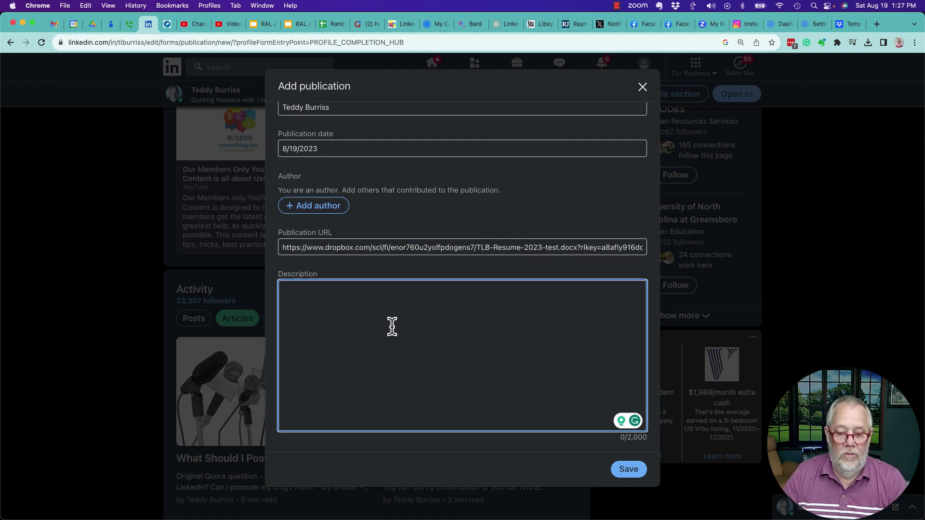
key("super+v")
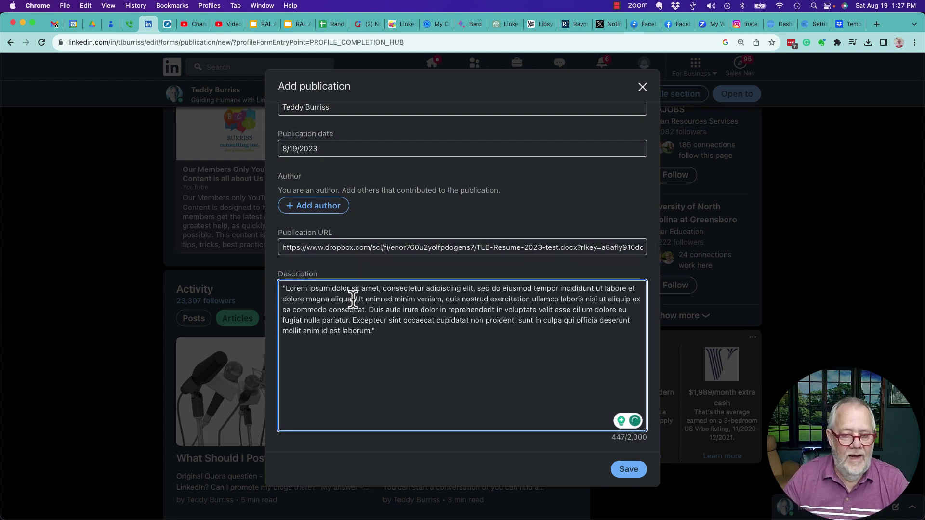
key("Return")
key("Return")
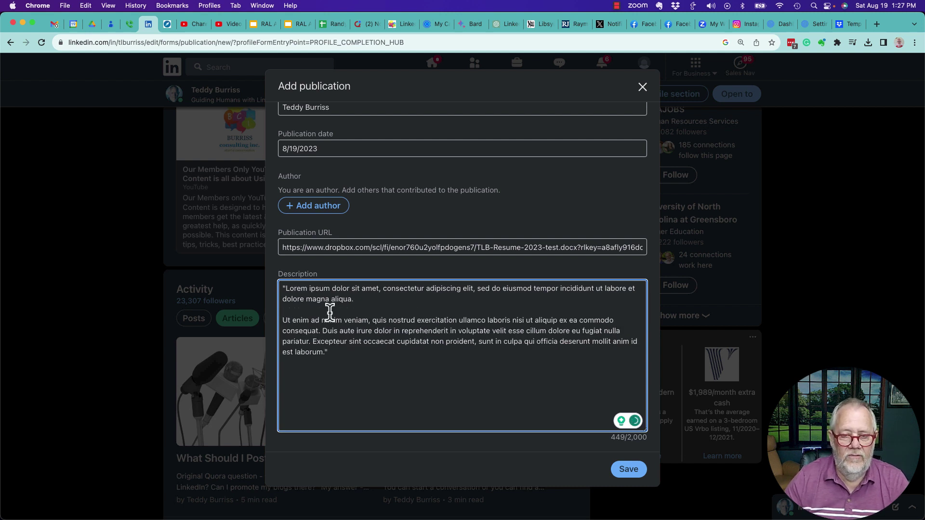
left_click(322, 330)
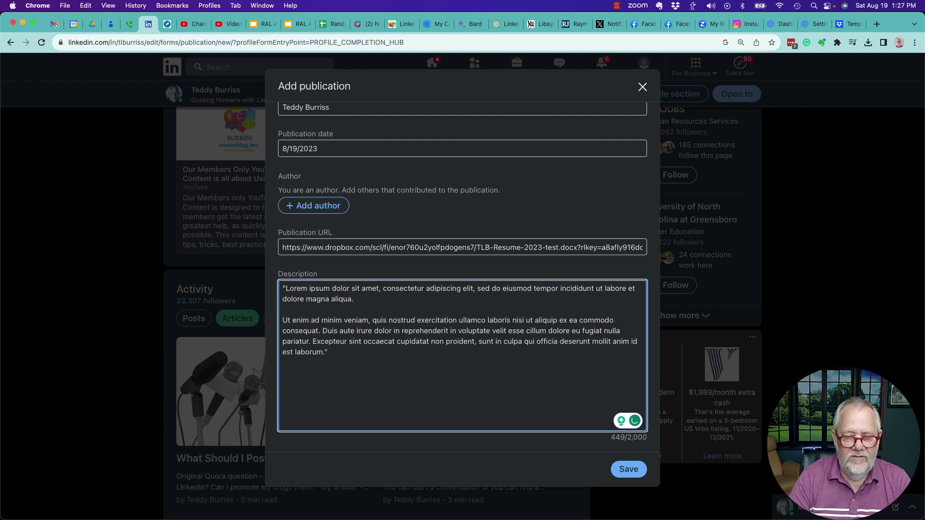
key("Return")
key("Return")
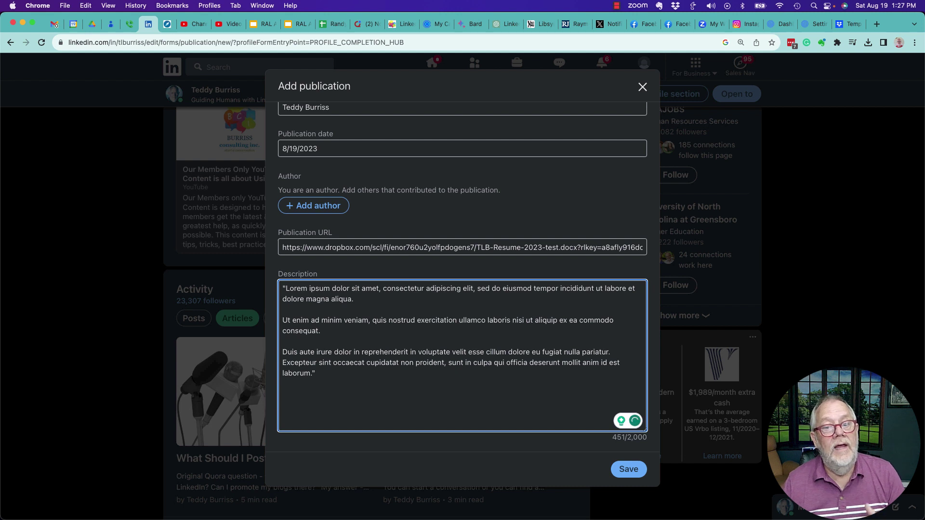
left_click_drag(322, 332, 281, 290)
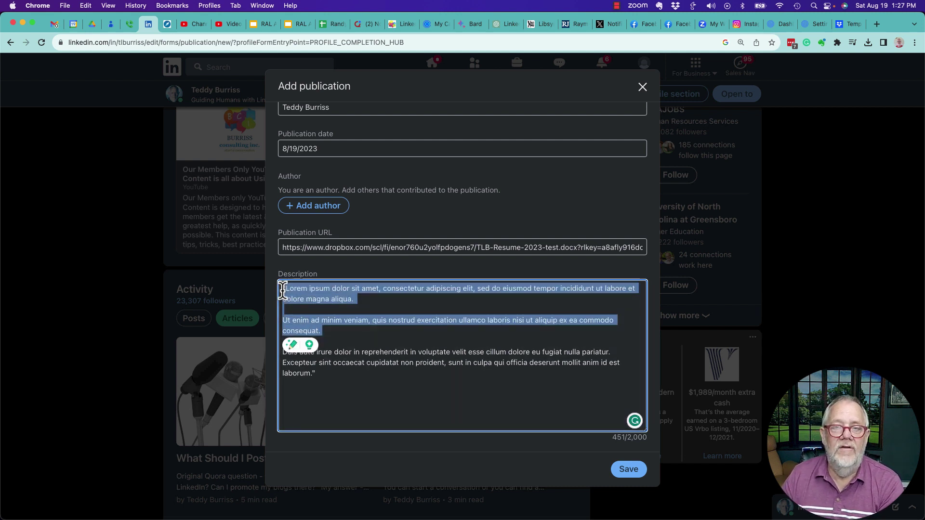
left_click(536, 377)
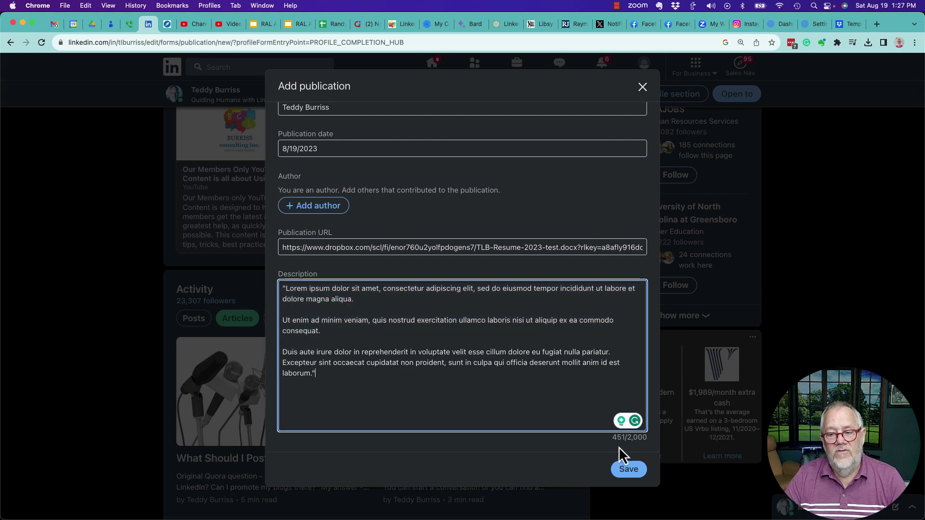
scroll(467, 320, "up", 3)
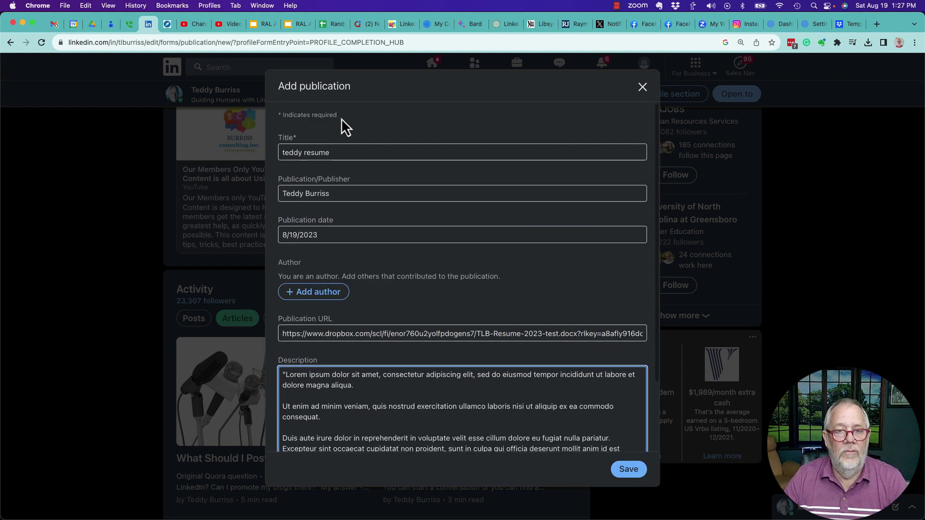
left_click(365, 154)
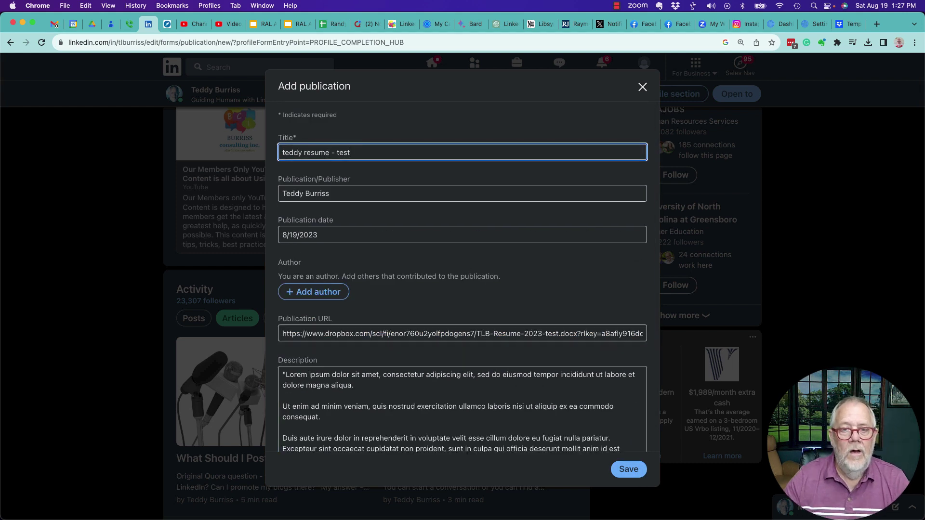
Save the publication and scroll to Publications to see it listed, dated Aug 19, 2023.
left_click(628, 471)
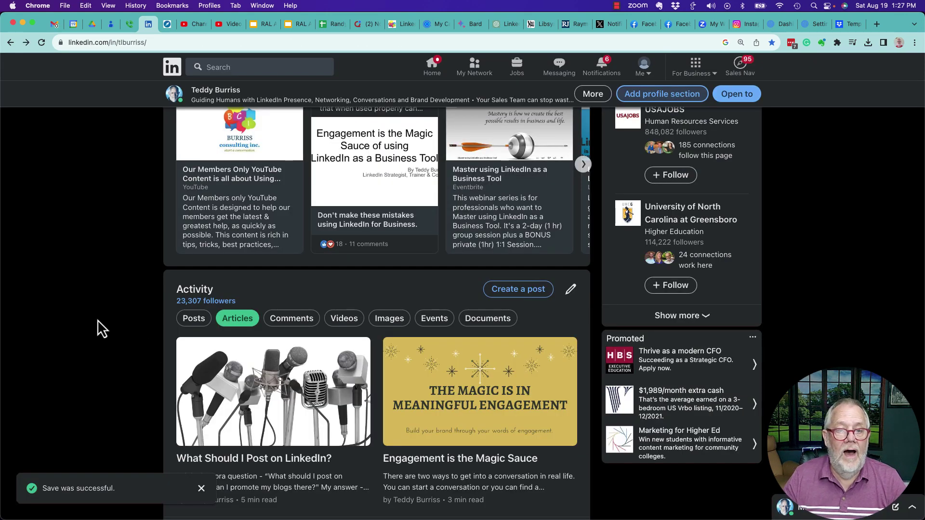
scroll(97, 319, "down", 20)
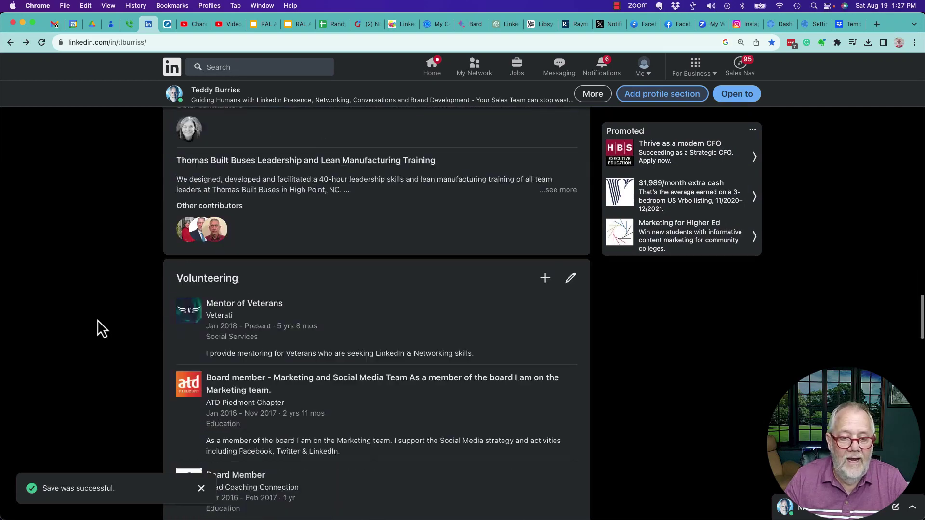
scroll(98, 320, "down", 15)
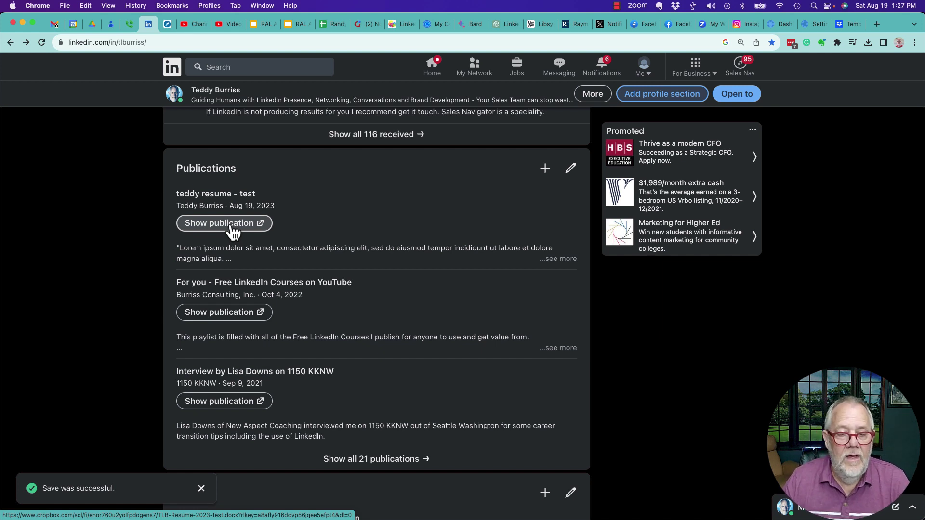
Open the publication's Dropbox resume link, select its preview URL, and go back to LinkedIn.
left_click(258, 233)
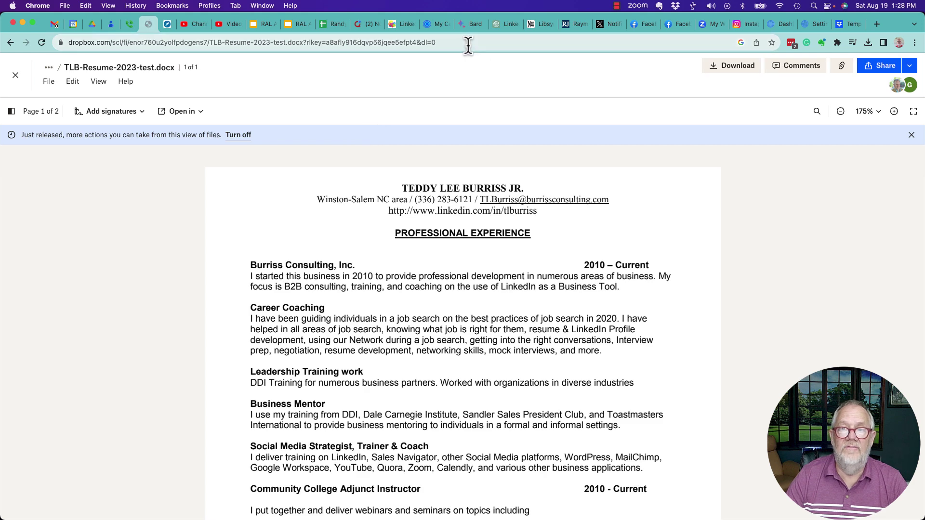
left_click(467, 45)
key("super+c")
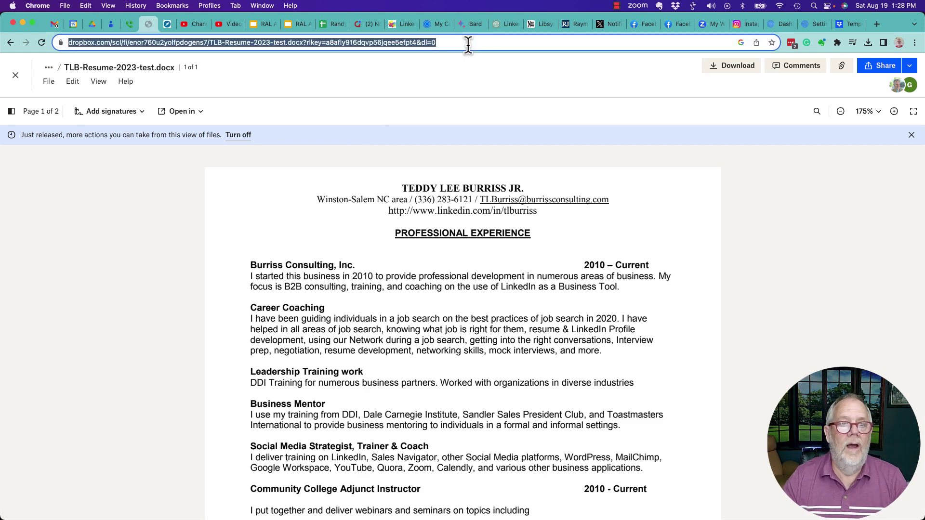
left_click(10, 42)
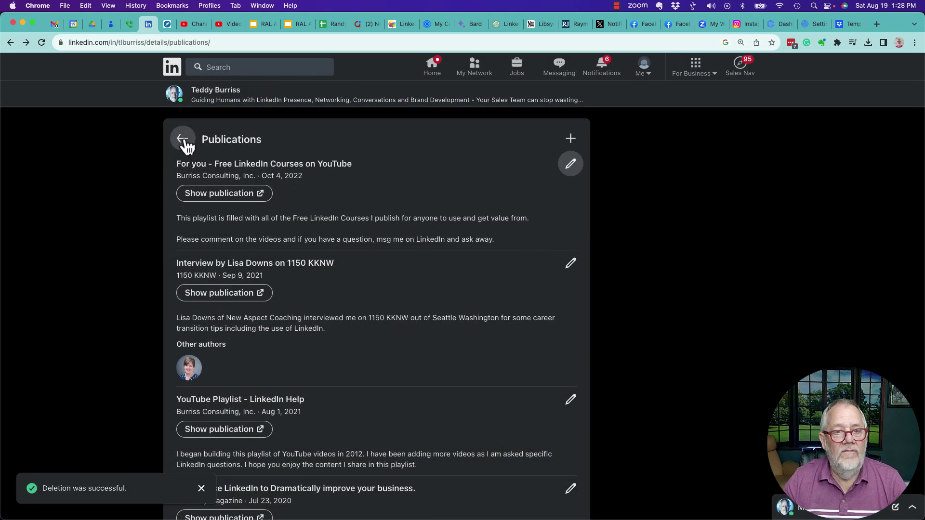
Add a Featured link with the pasted Dropbox resume URL, generating the TLB-Resume-2023-test.docx preview.
scroll(104, 241, "up", 15)
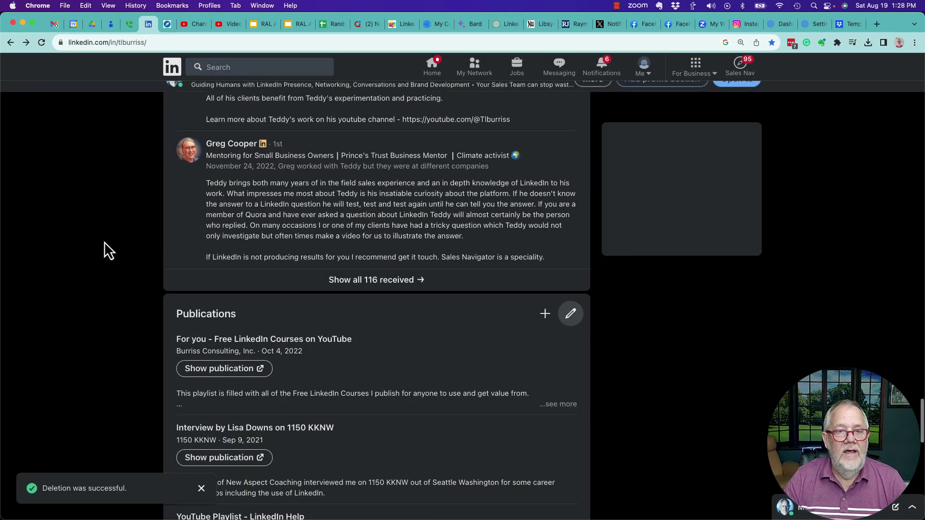
scroll(104, 241, "up", 10)
scroll(107, 250, "down", 10)
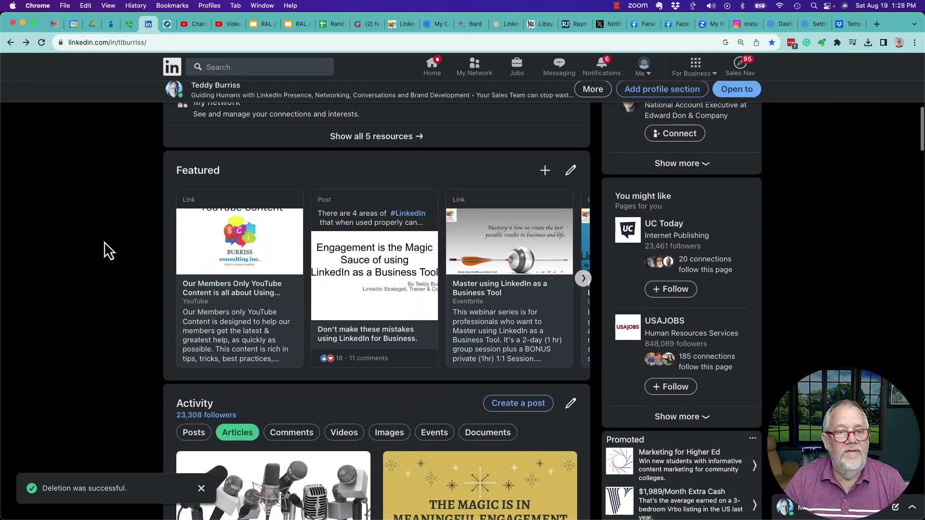
left_click(546, 173)
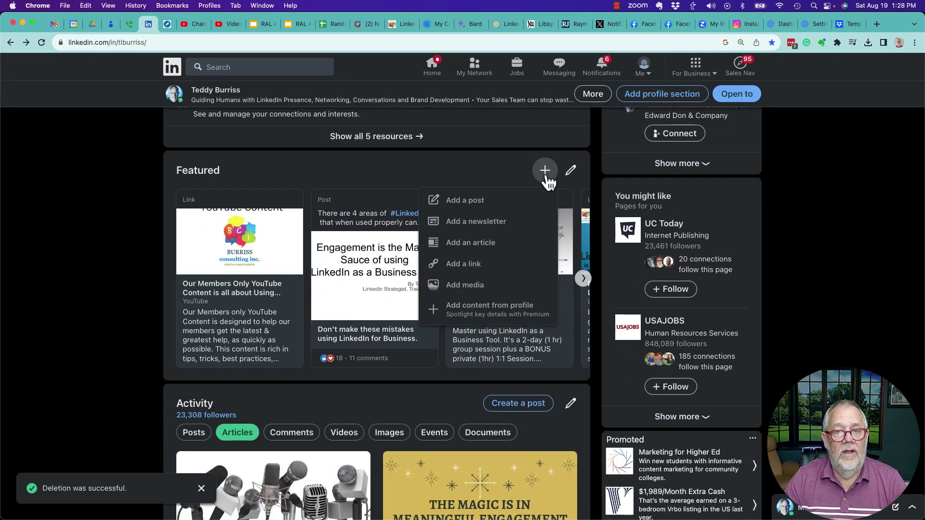
left_click(461, 264)
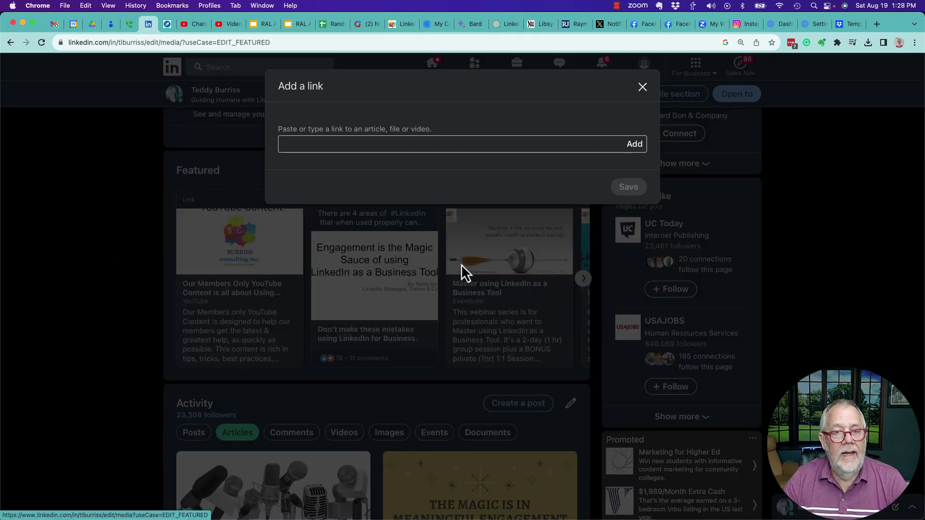
left_click(334, 142)
key("super+v")
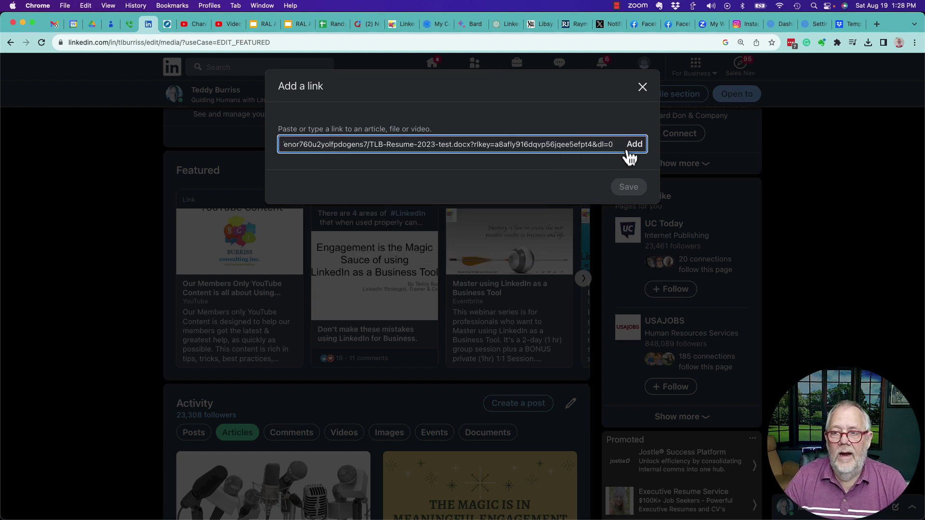
left_click(634, 144)
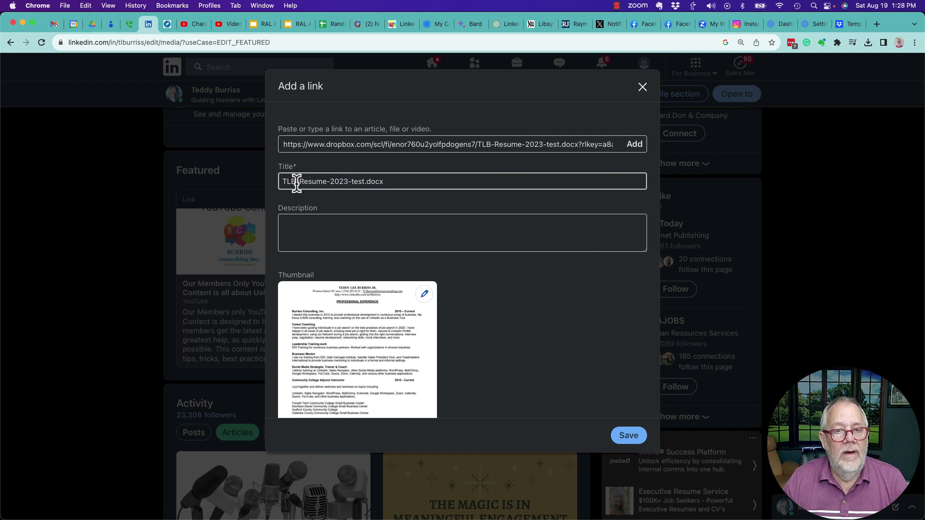
Retitle the featured link 'LinkedIn Training and Coaching Resume - test'.
left_click_drag(296, 183, 457, 198)
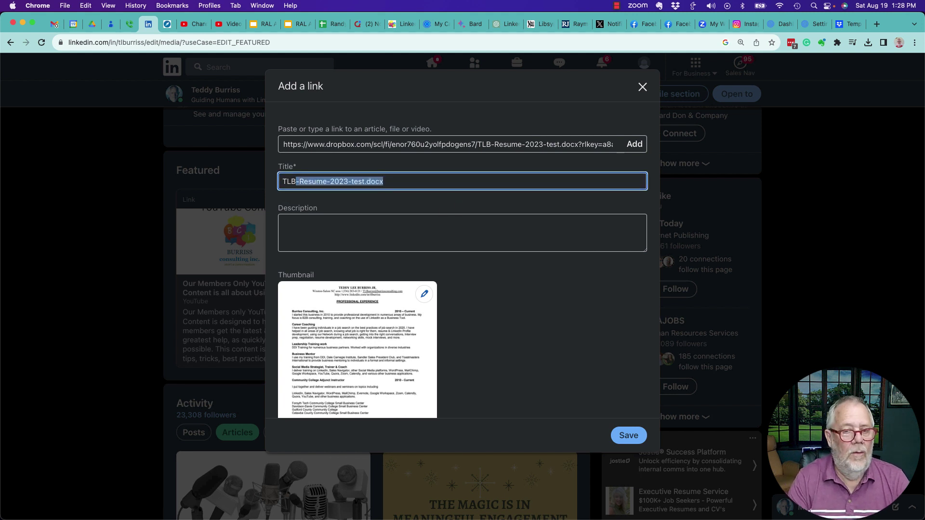
key("BackSpace")
key("BackSpace")
key("BackSpace")
key("BackSpace")
type("Teddy Burriss Professional")
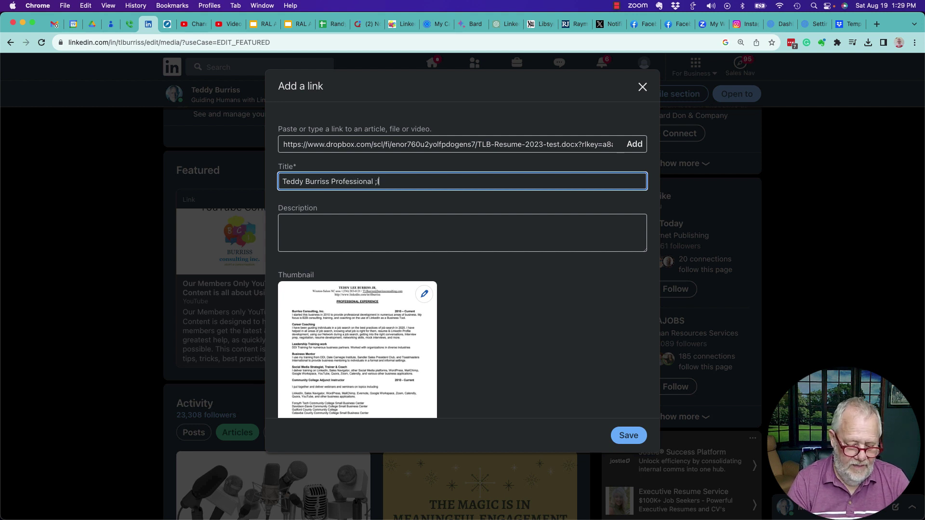
type("LinkedIn Training and Coaching")
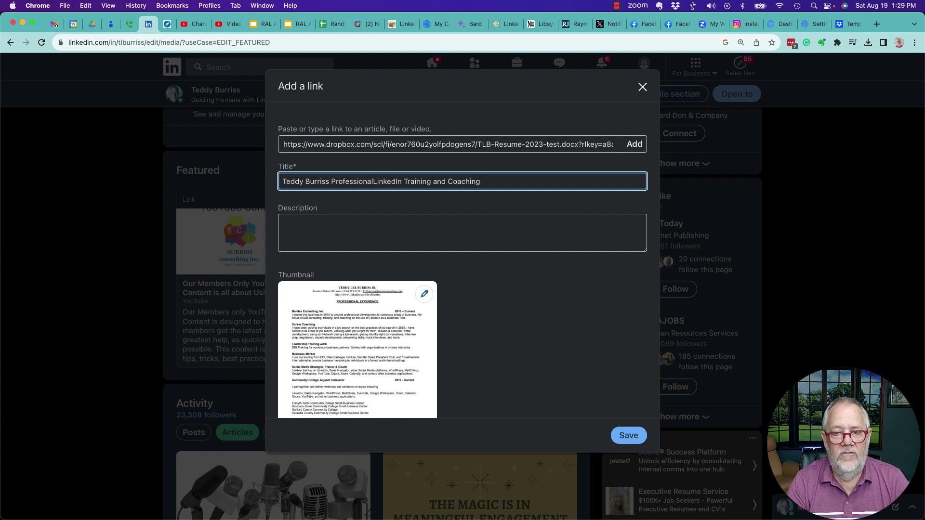
type("tes")
key("Tab")
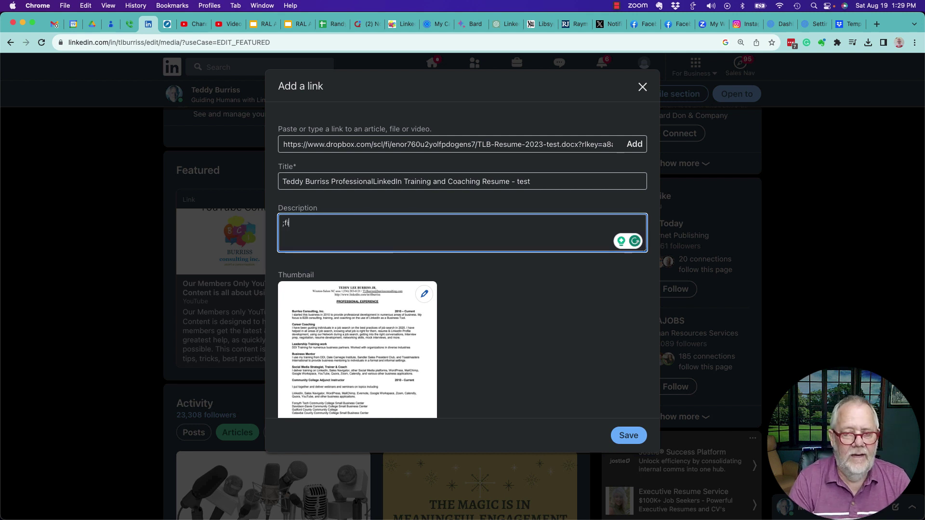
Paste a Lorem ipsum description under 500 characters, split it into paragraphs, and save.
key("super+v")
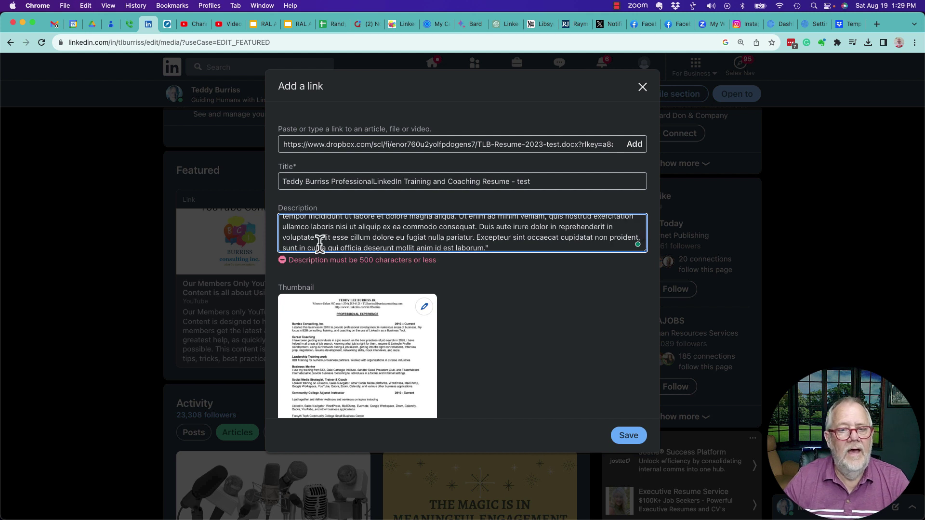
key("BackSpace")
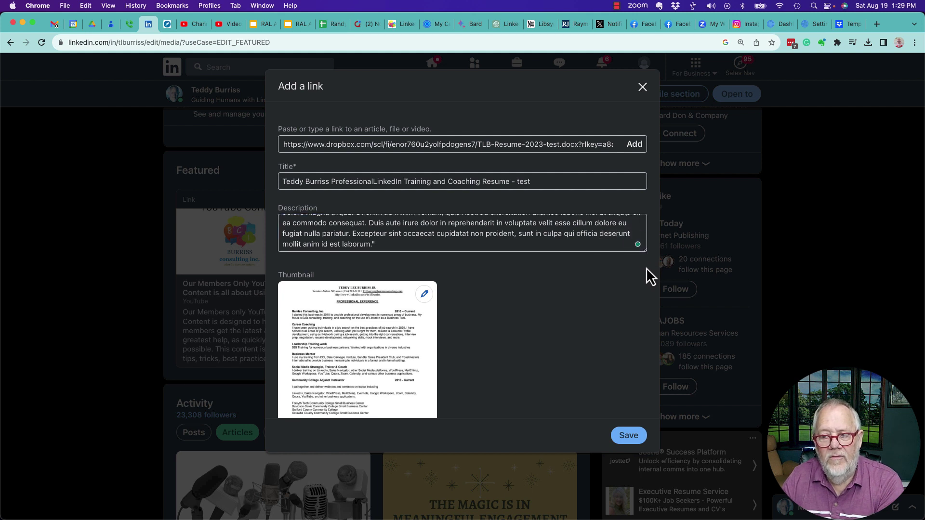
scroll(448, 231, "up", 2)
left_click(356, 234)
key("Return")
key("Return")
scroll(420, 247, "down", 3)
left_click(321, 223)
key("Return")
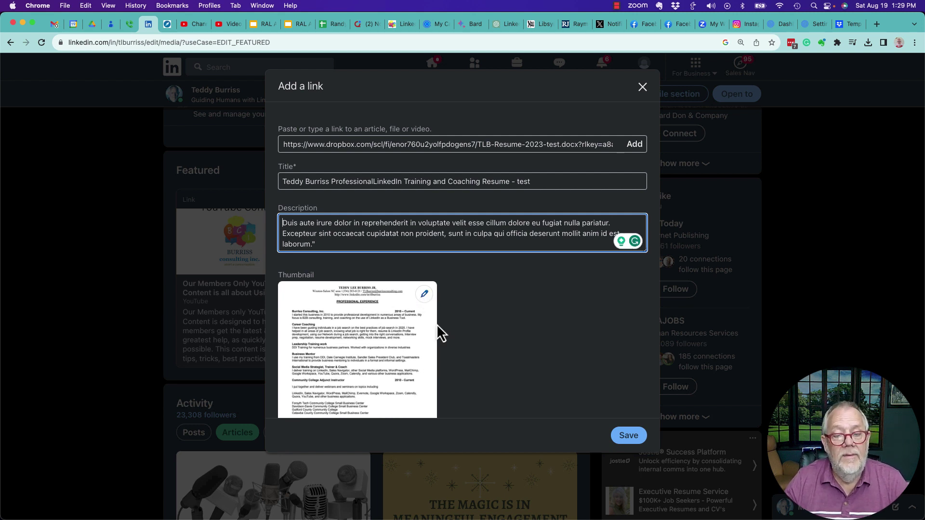
left_click(637, 436)
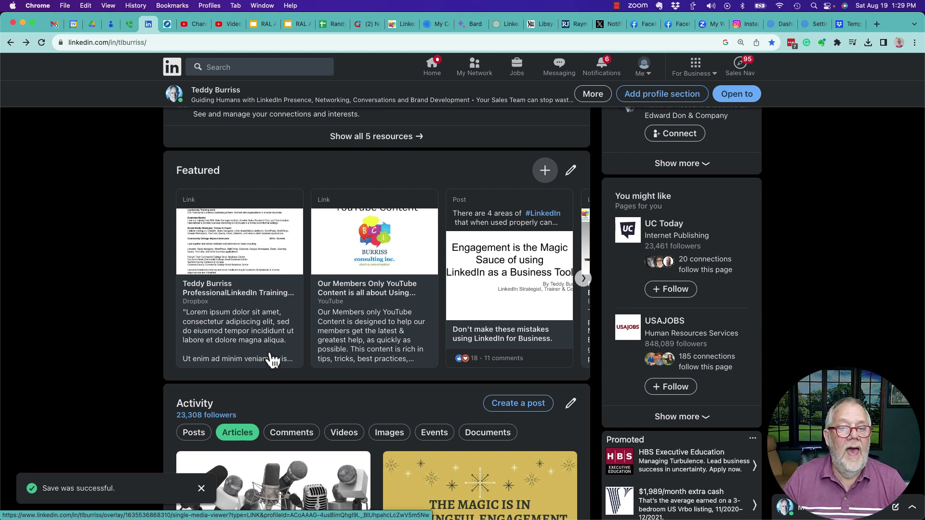
Scroll the profile to confirm the Dropbox resume card leads the Featured section.
scroll(141, 195, "up", 15)
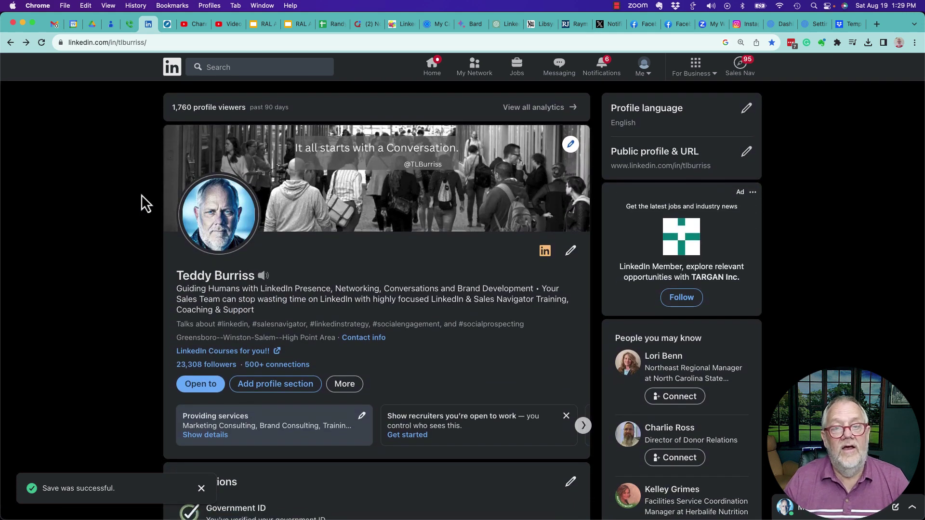
scroll(141, 195, "down", 12)
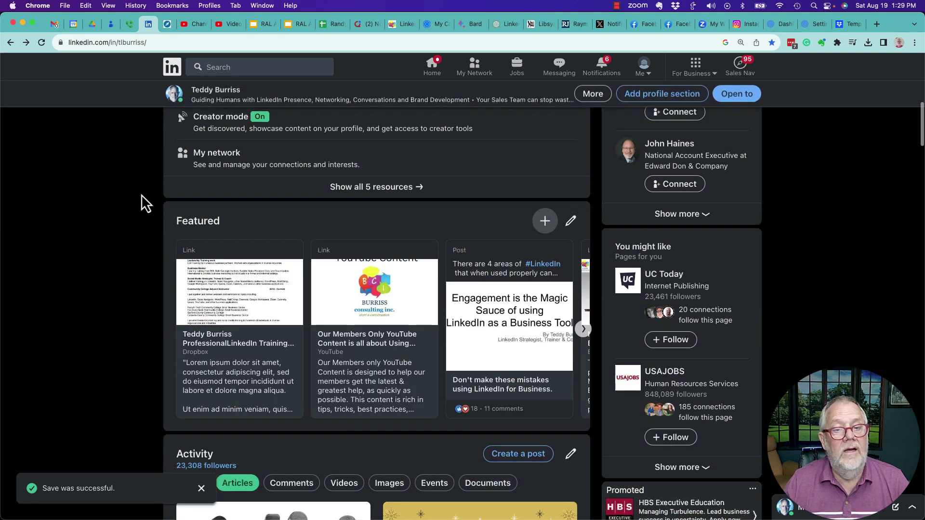
scroll(140, 195, "down", 1)
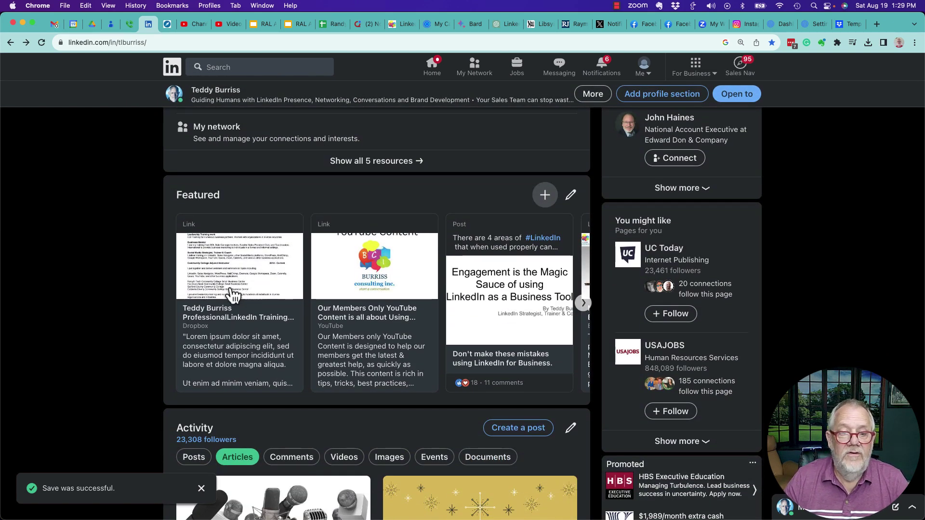
Delete the Dropbox resume card from the LinkedIn Featured items.
left_click(572, 196)
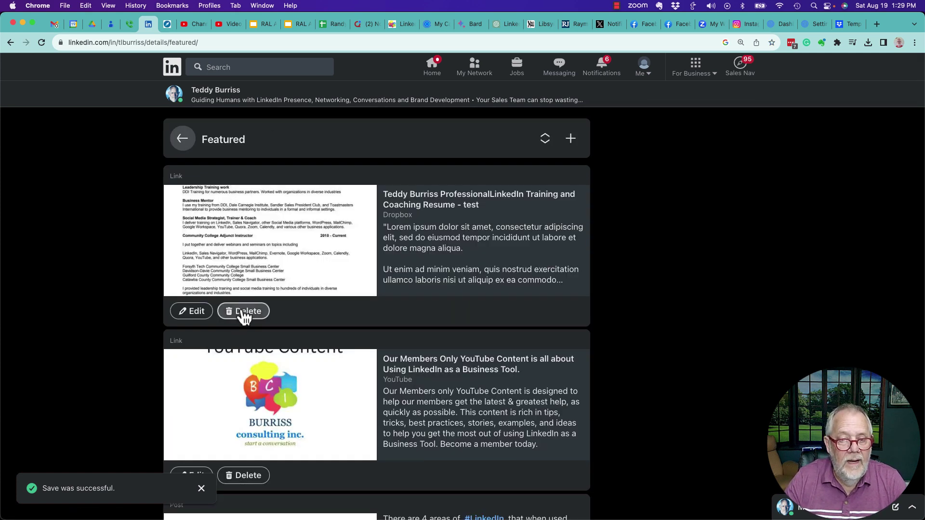
left_click(242, 311)
left_click(533, 227)
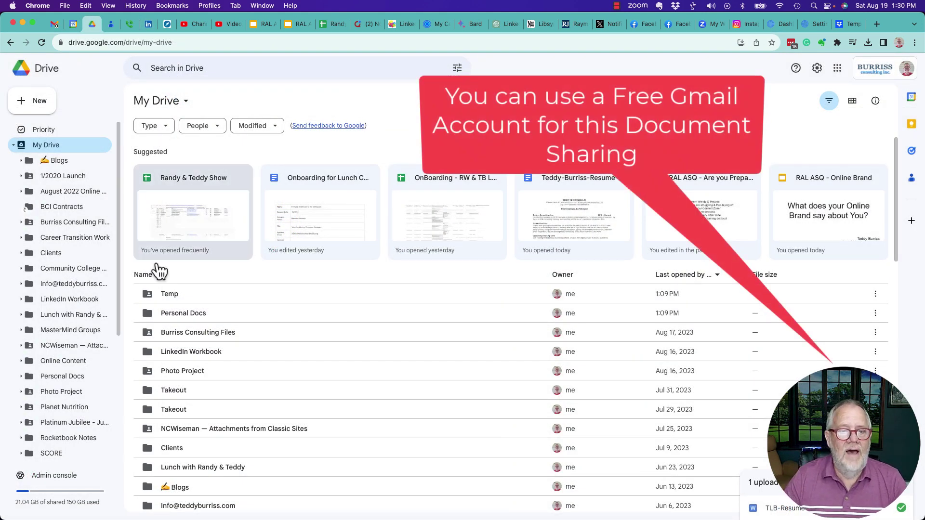
Upload TLB-Resume-2023-test.docx into the Temp folder in Google Drive.
double_click(180, 296)
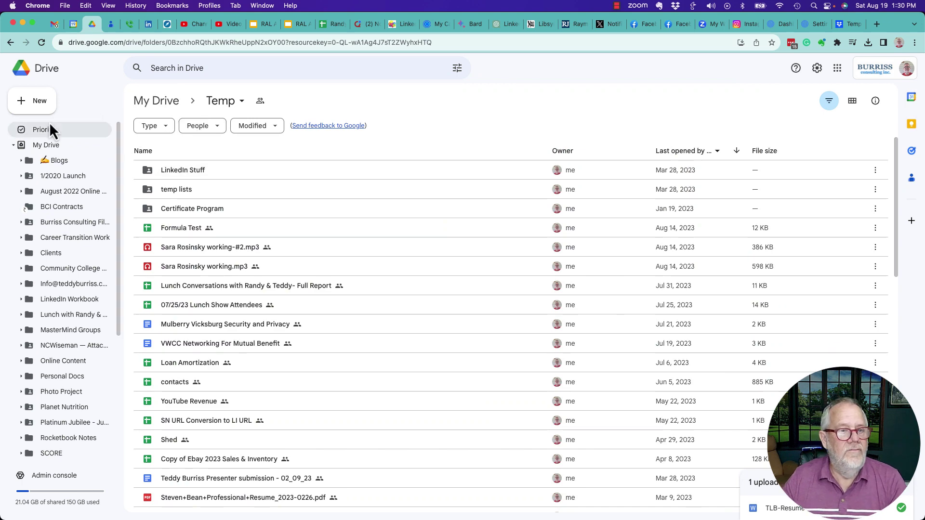
left_click(35, 101)
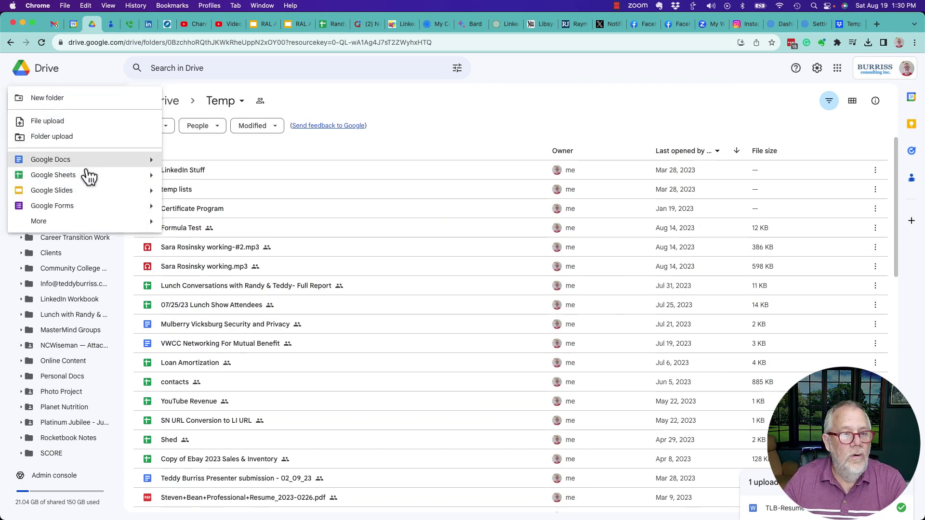
left_click(61, 122)
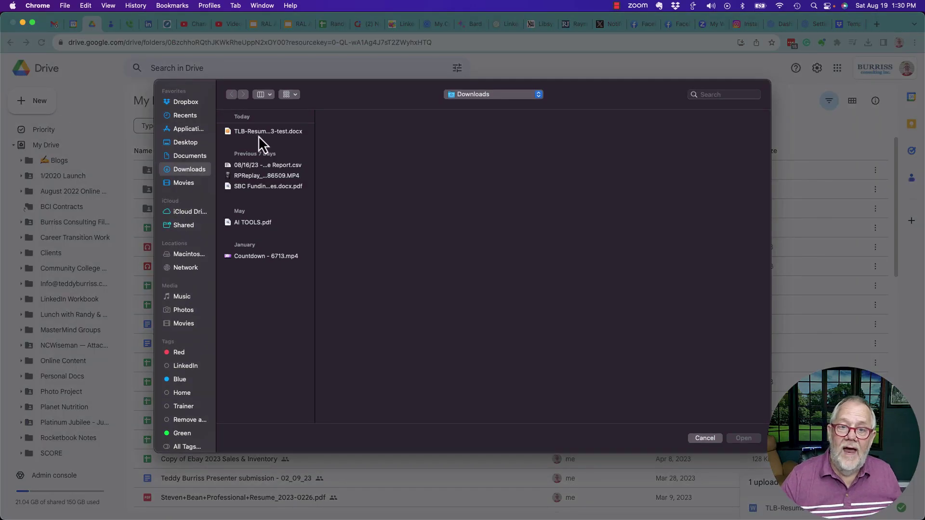
left_click(256, 135)
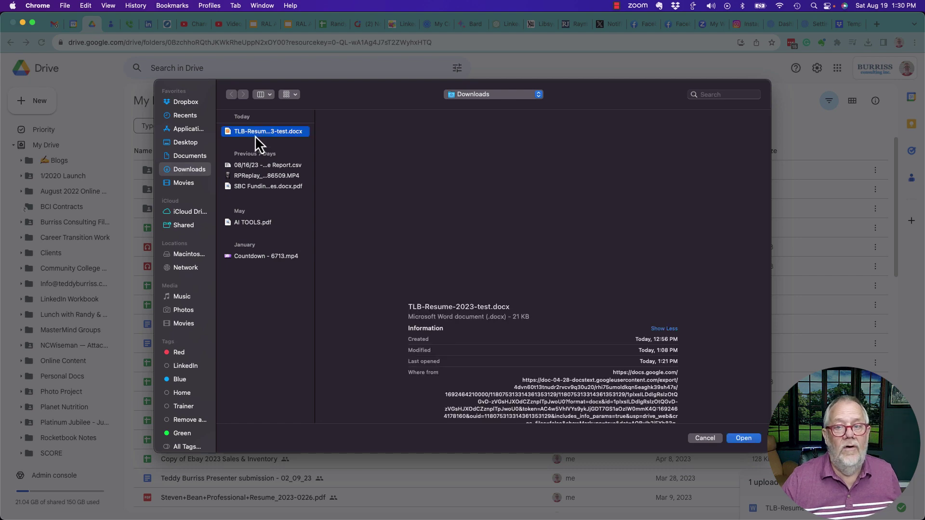
left_click(744, 439)
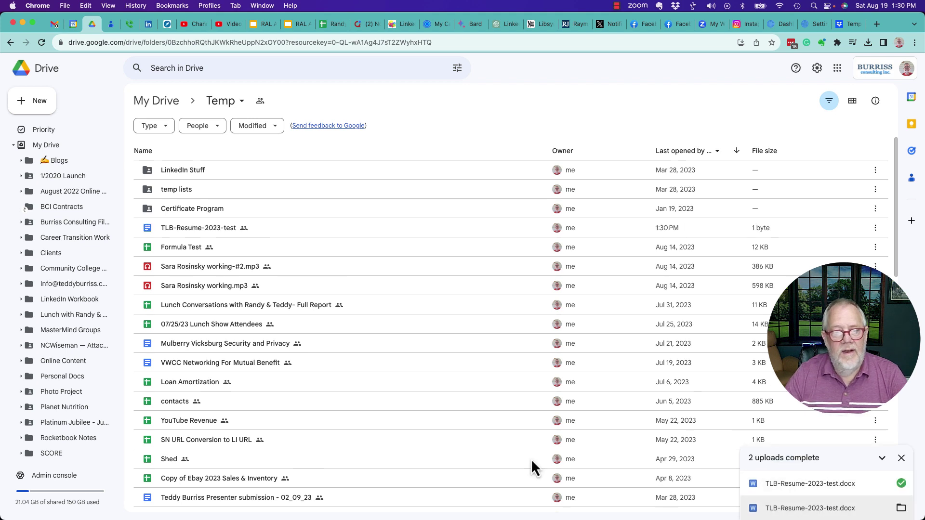
left_click(900, 460)
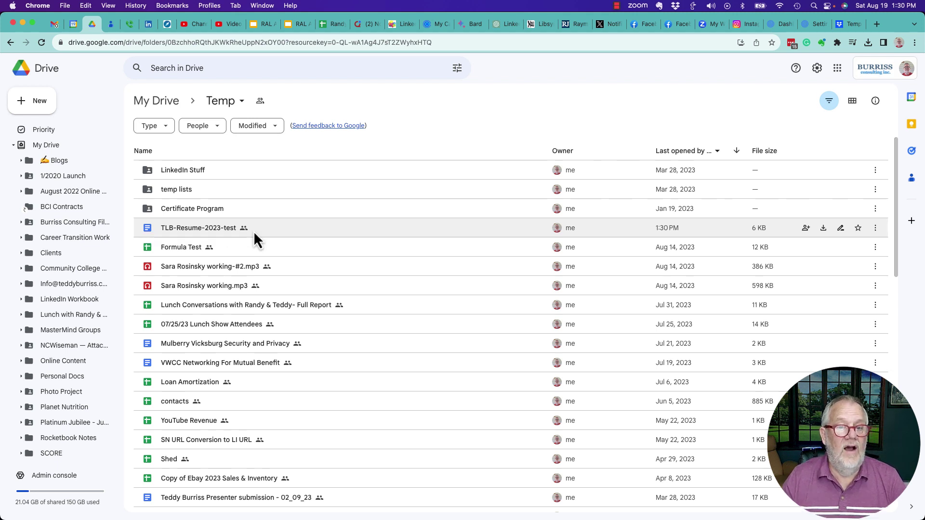
left_click(818, 68)
left_click(697, 89)
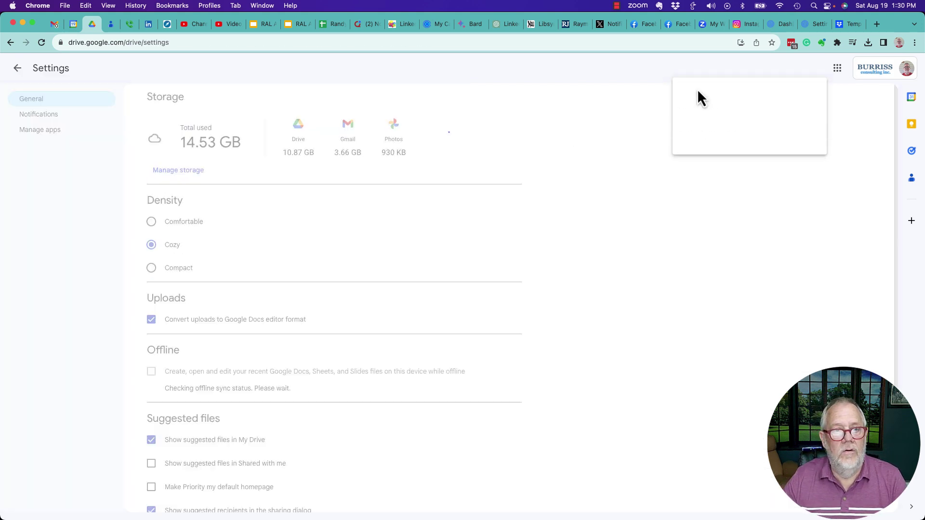
left_click(152, 321)
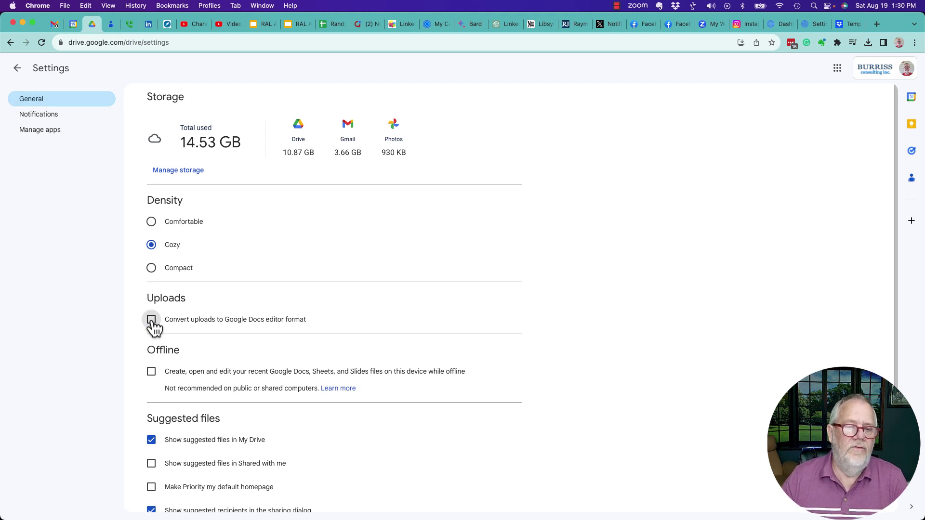
left_click(153, 321)
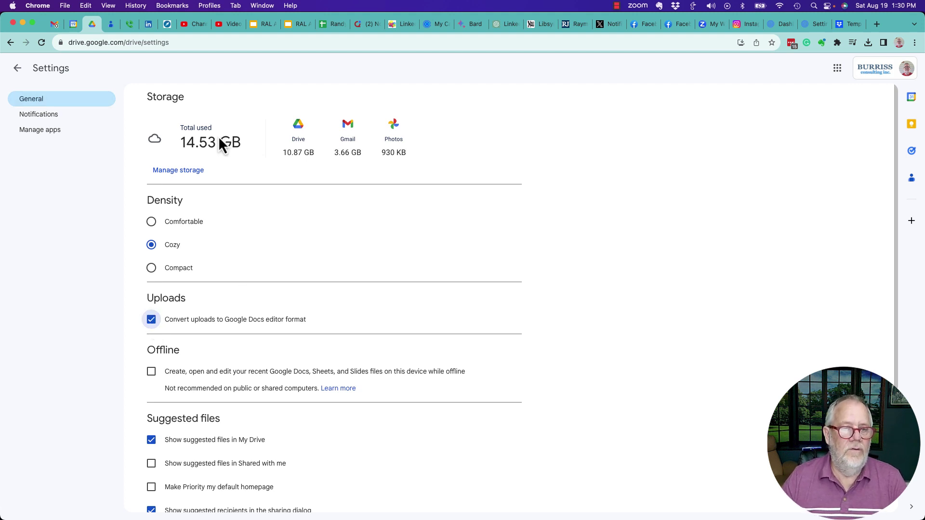
left_click(17, 69)
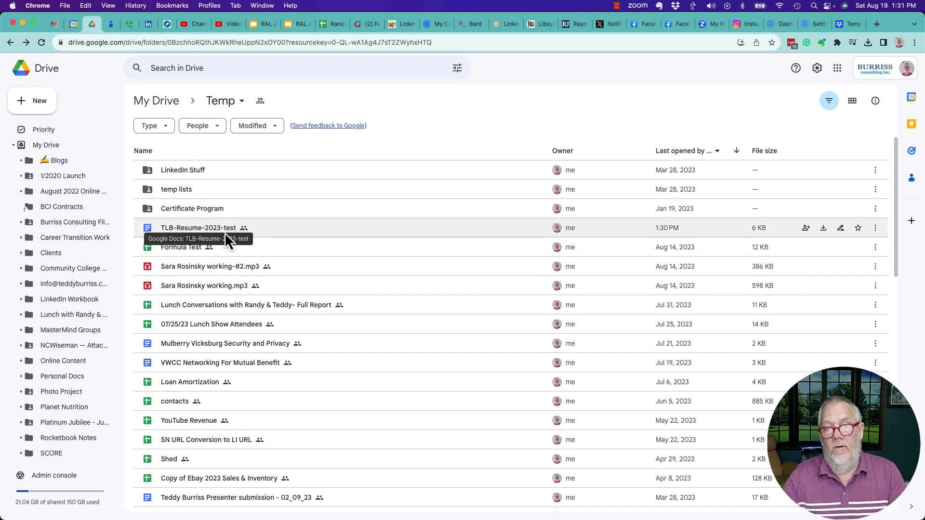
Share TLB-Resume-2023-test as Viewer for anyone with the link and copy that link.
left_click(273, 230)
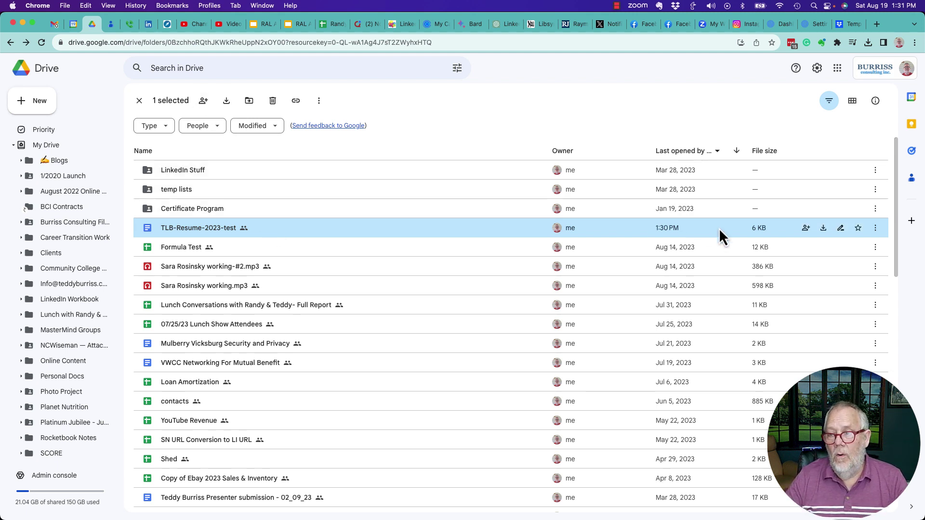
left_click(807, 228)
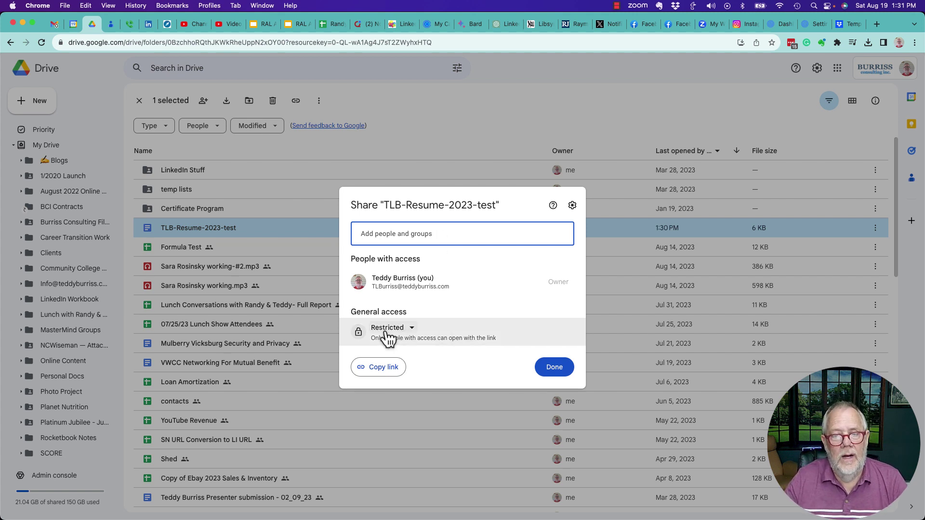
left_click(412, 332)
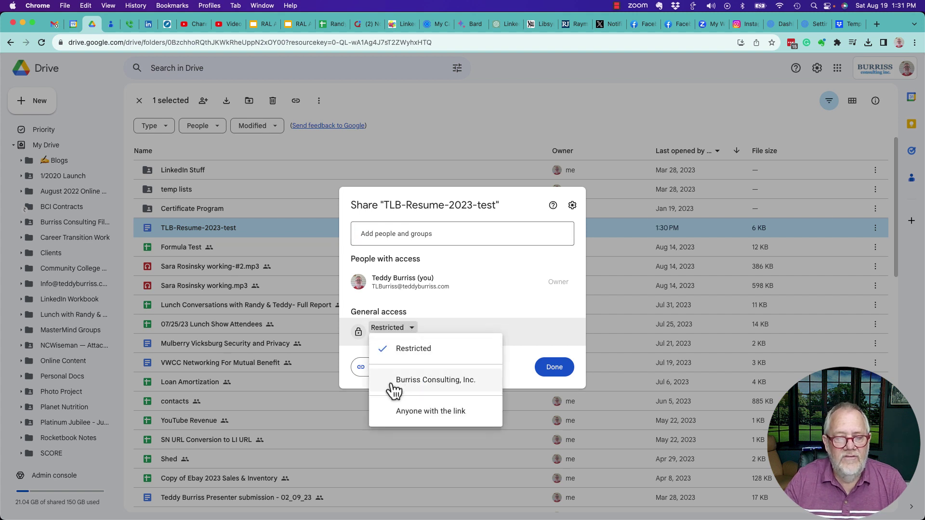
left_click(435, 412)
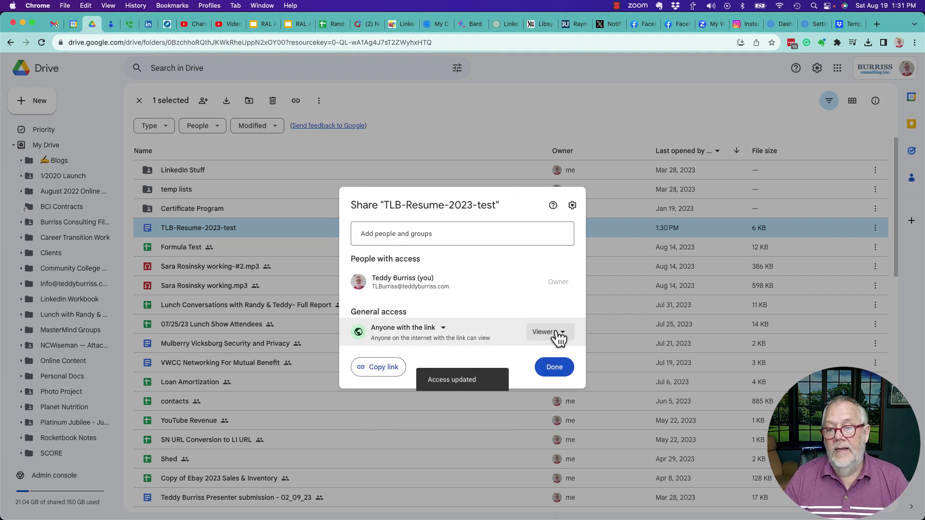
left_click(558, 337)
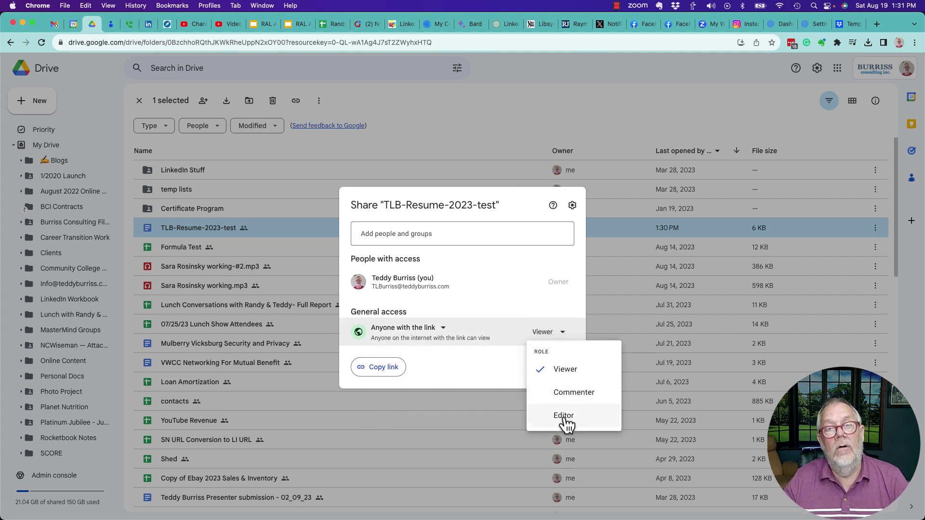
left_click(566, 369)
left_click(392, 371)
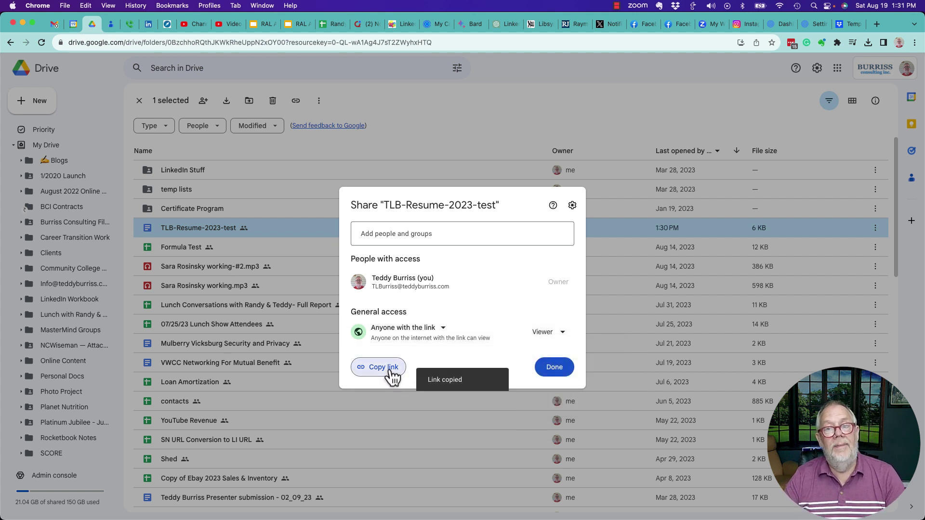
left_click(554, 367)
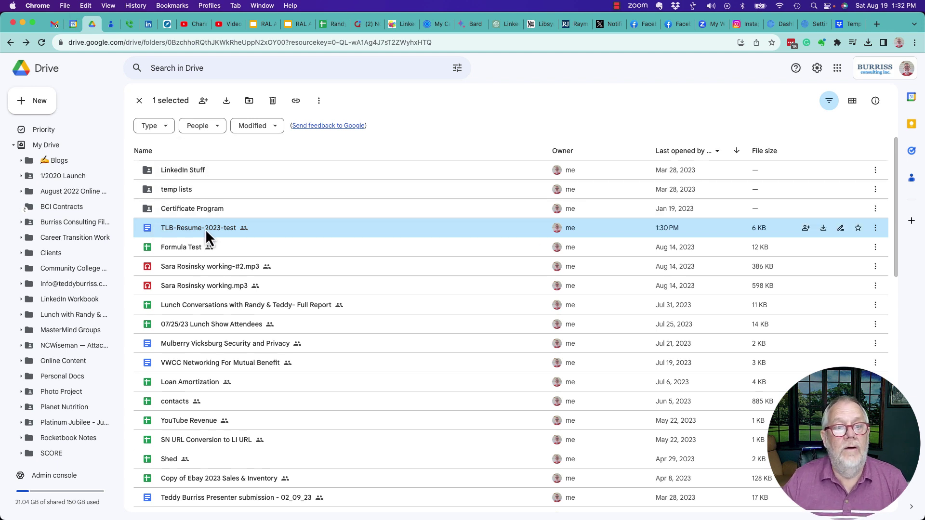
left_click(65, 6)
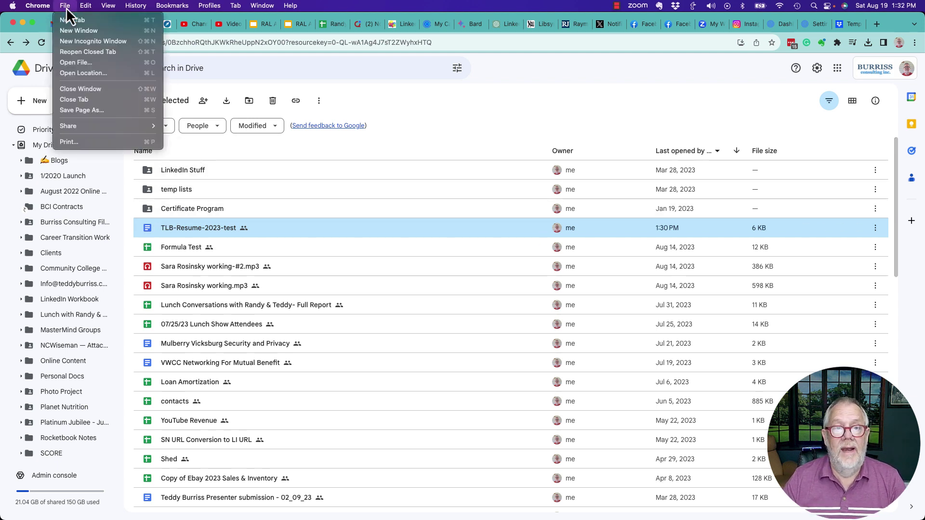
left_click(89, 41)
key("super+v")
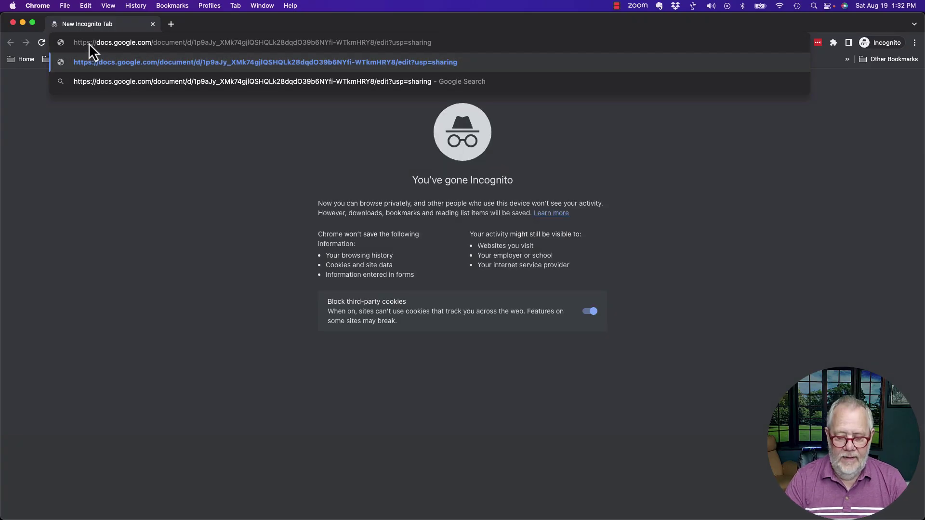
key("Return")
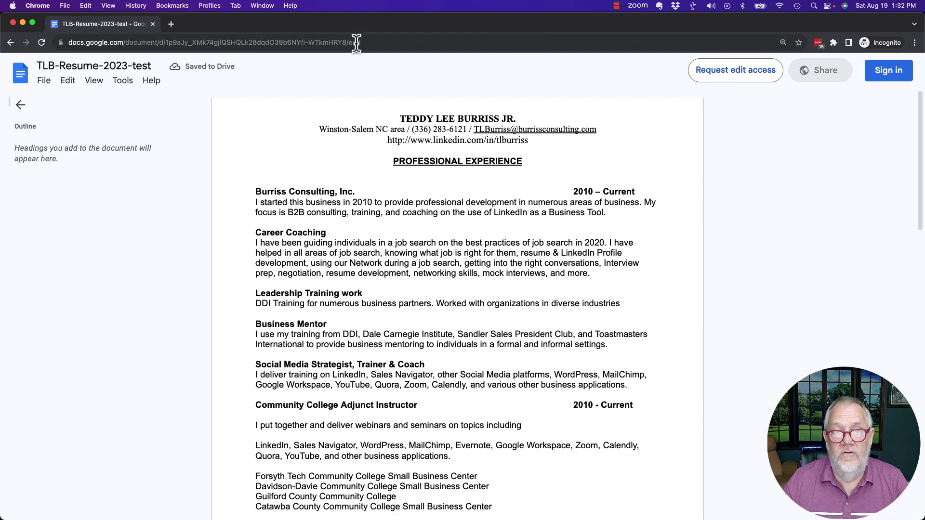
Close the private window and return to the LinkedIn profile, now led by the YouTube link.
left_click(13, 23)
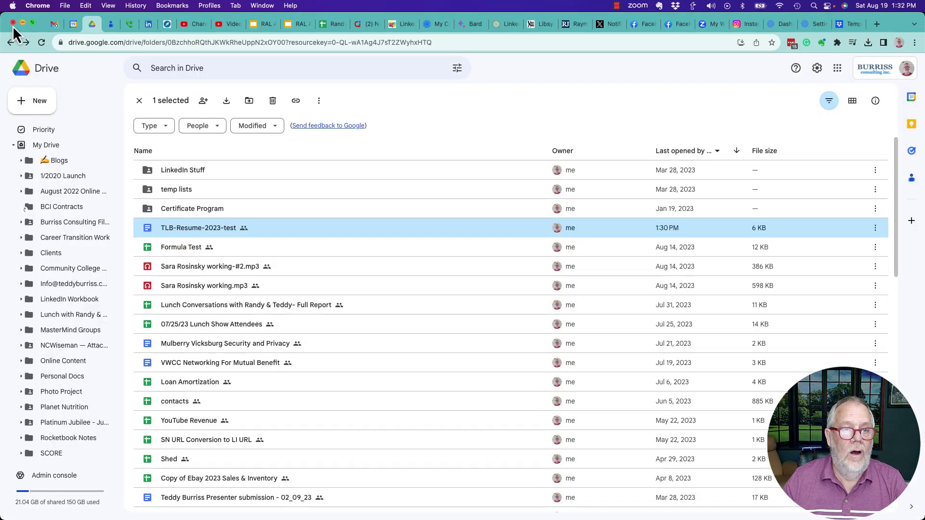
left_click(148, 24)
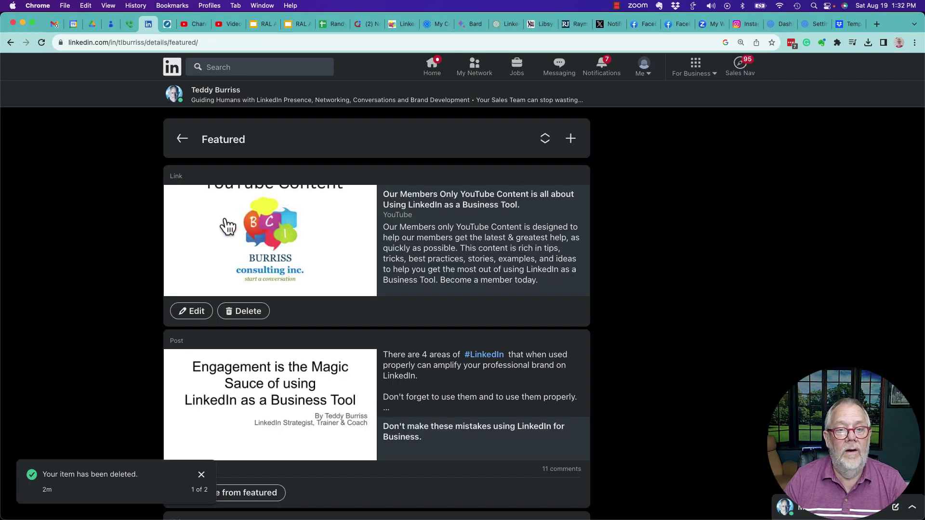
scroll(264, 376, "down", 15)
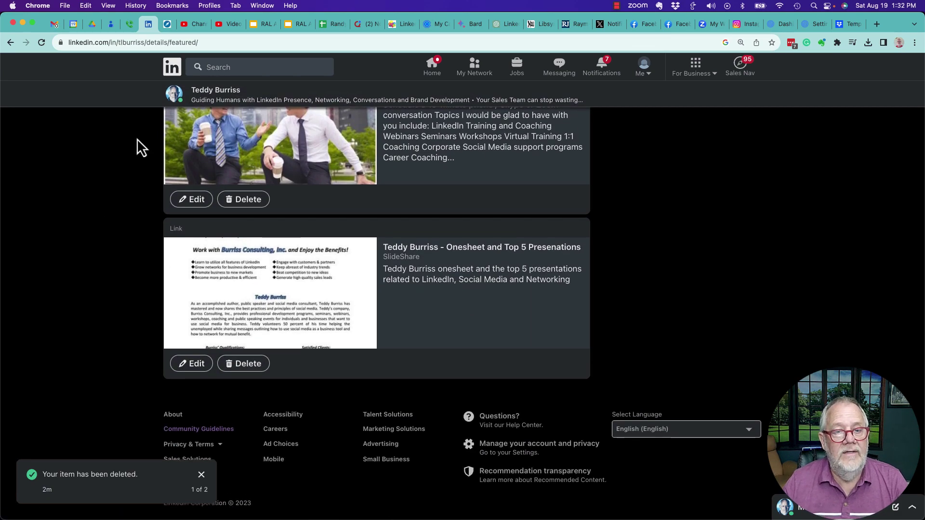
scroll(90, 221, "up", 10)
scroll(90, 220, "up", 3)
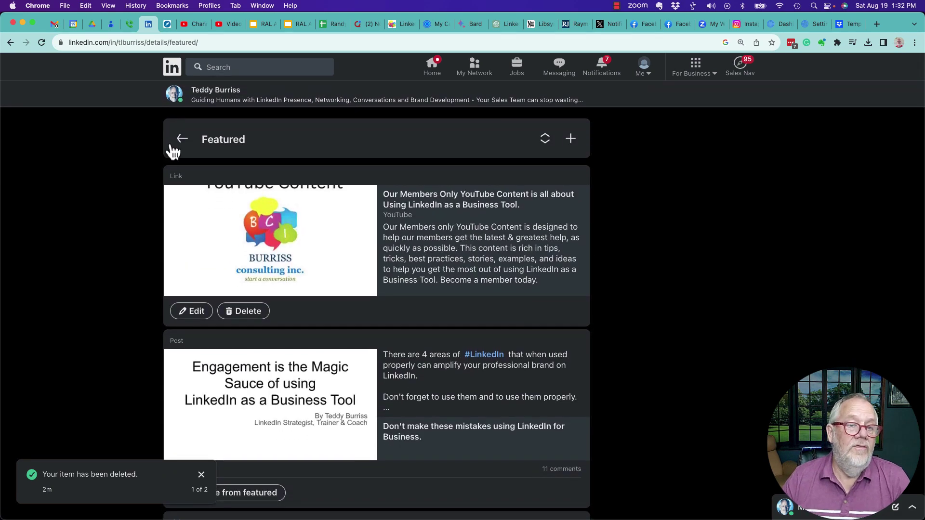
left_click(183, 141)
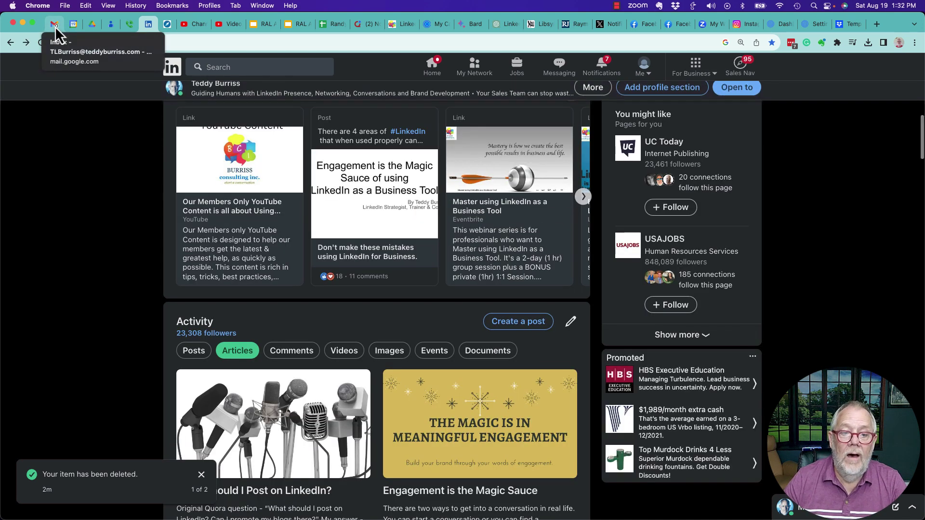
Compose a Gmail message 'Here is my resume for your review' with the Docs resume link pasted below.
left_click(54, 24)
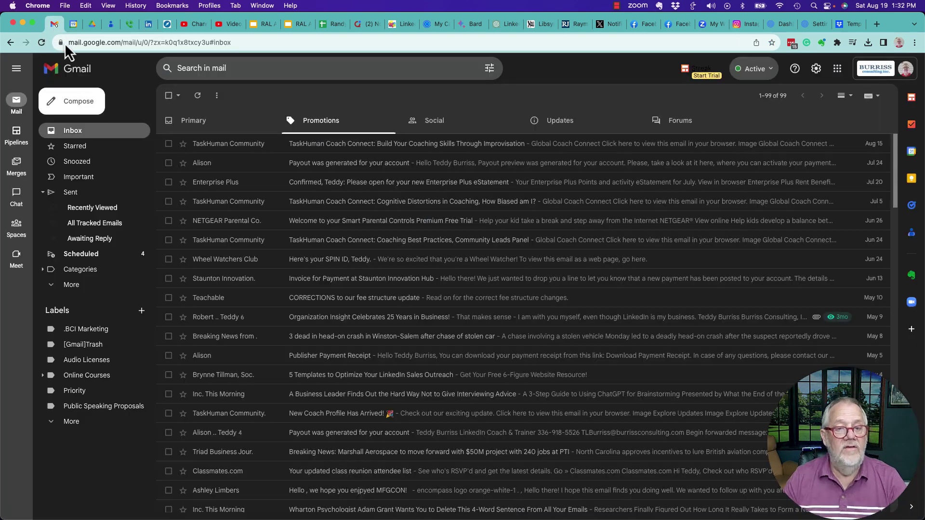
left_click(83, 106)
left_click(107, 155)
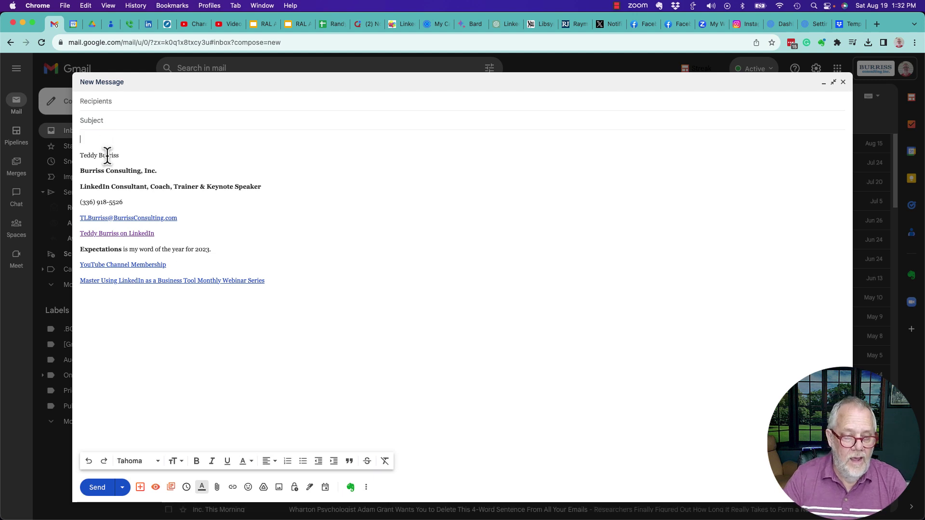
type("Here is my resume for your")
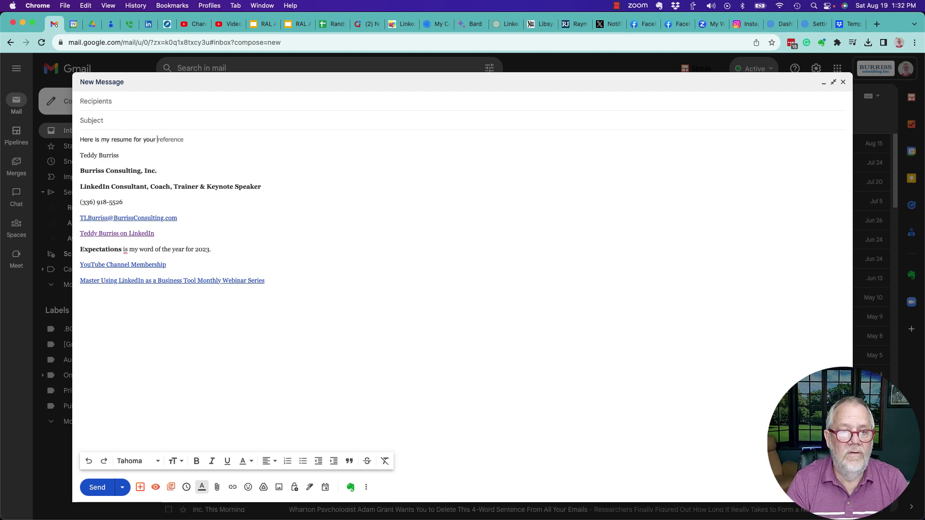
type(" review")
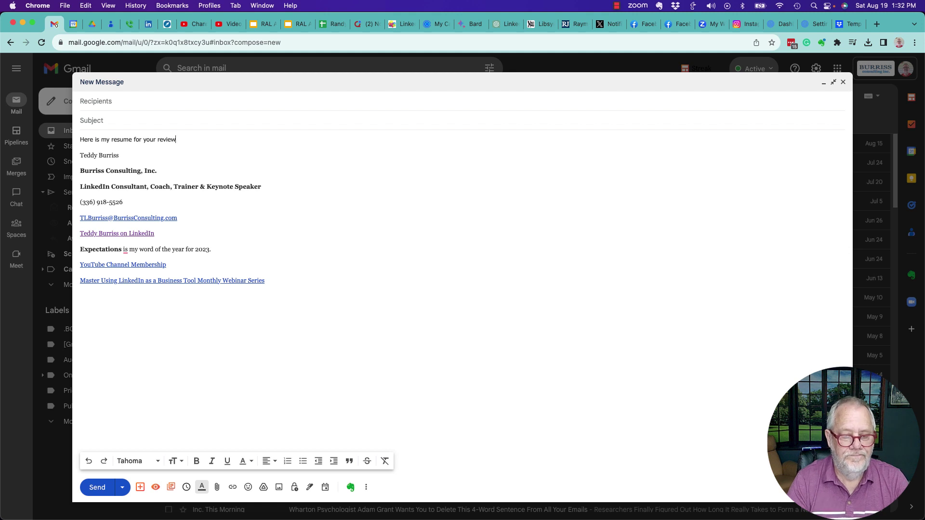
key("Return")
key("super+v")
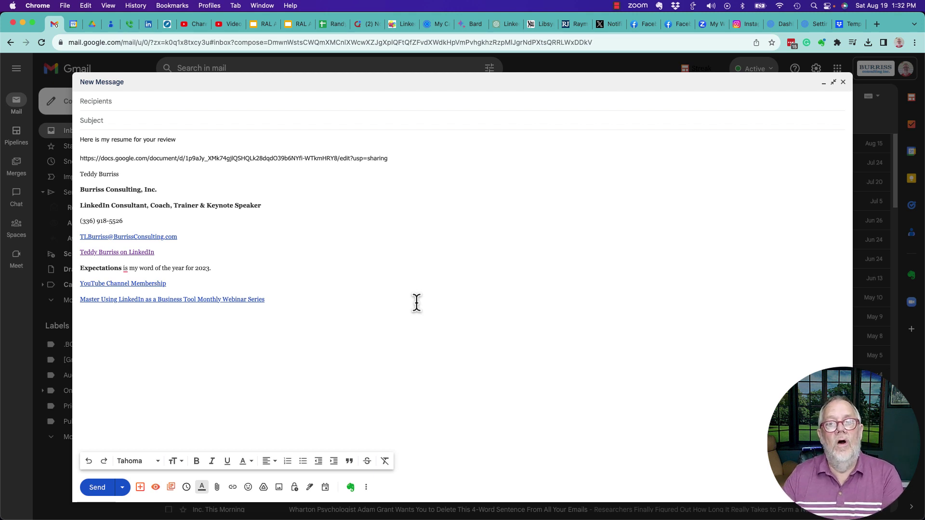
left_click_drag(396, 159, 84, 158)
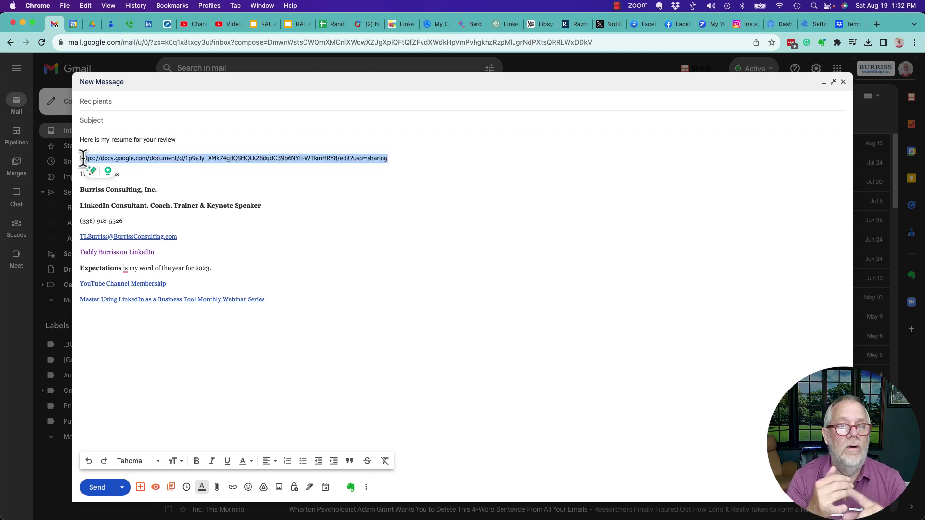